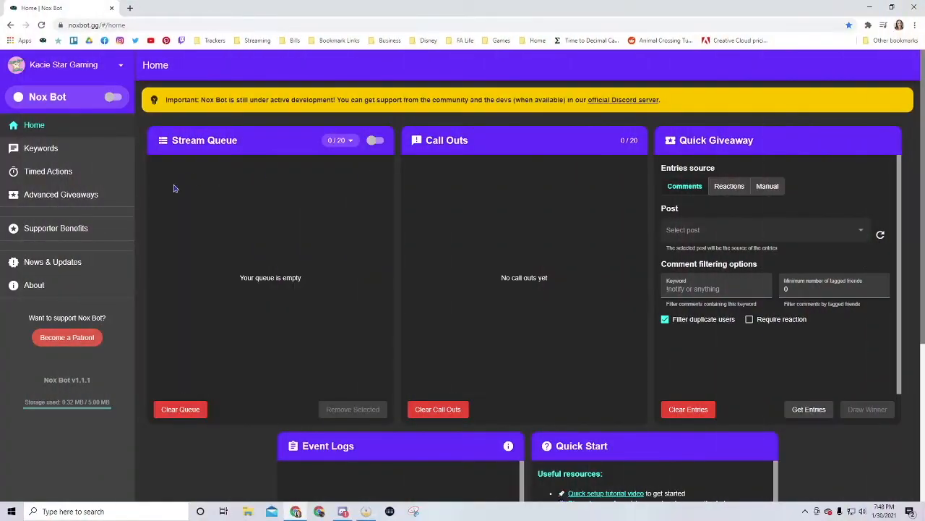
Start a new keyword on the Keywords page and enter !add as its trigger.
{"action": "left_click", "coordinate": [45, 154]}
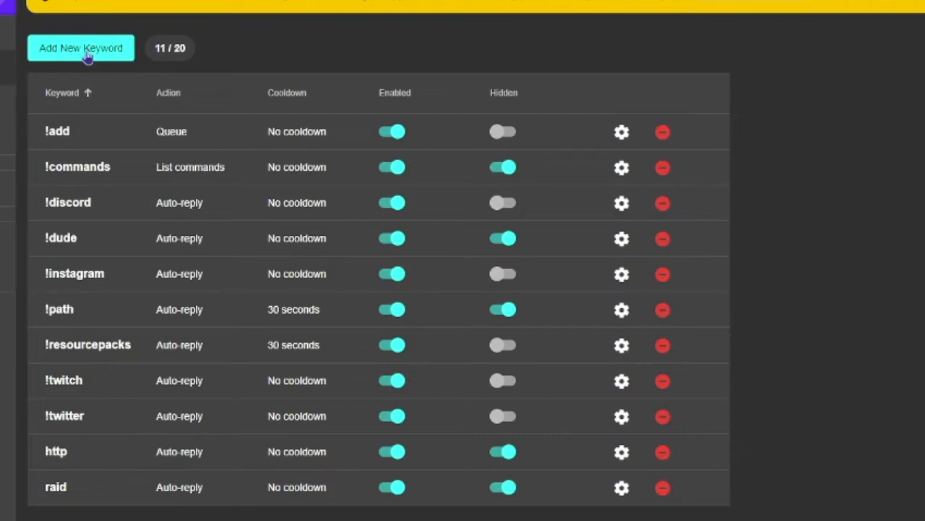
{"action": "left_click", "coordinate": [88, 57]}
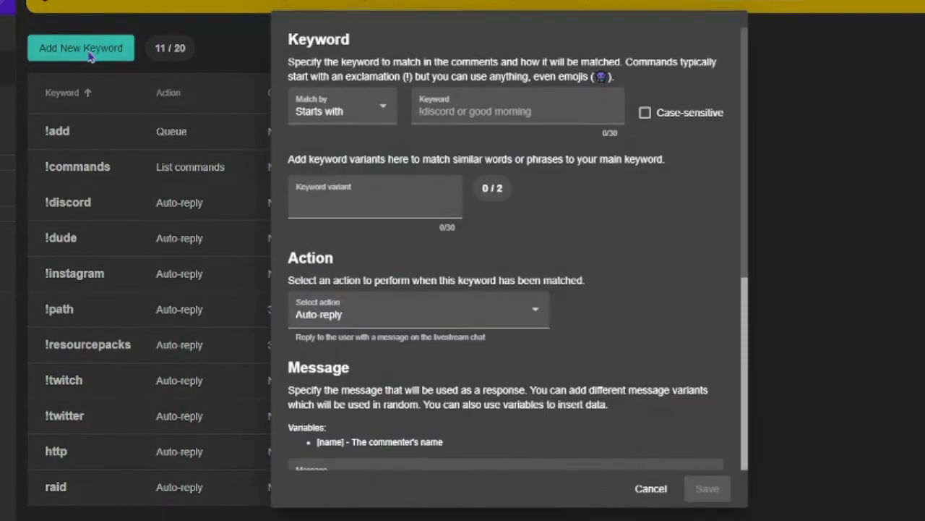
{"action": "left_click", "coordinate": [436, 112]}
{"action": "type", "text": "!"}
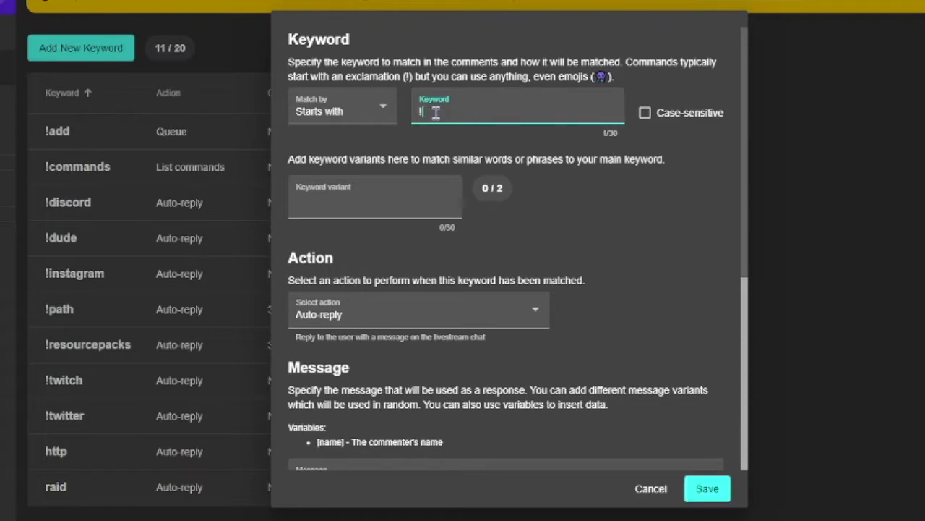
{"action": "type", "text": "add"}
{"action": "key", "text": "Home"}
{"action": "key", "text": "Delete"}
{"action": "type", "text": "#"}
{"action": "key", "text": "BackSpace"}
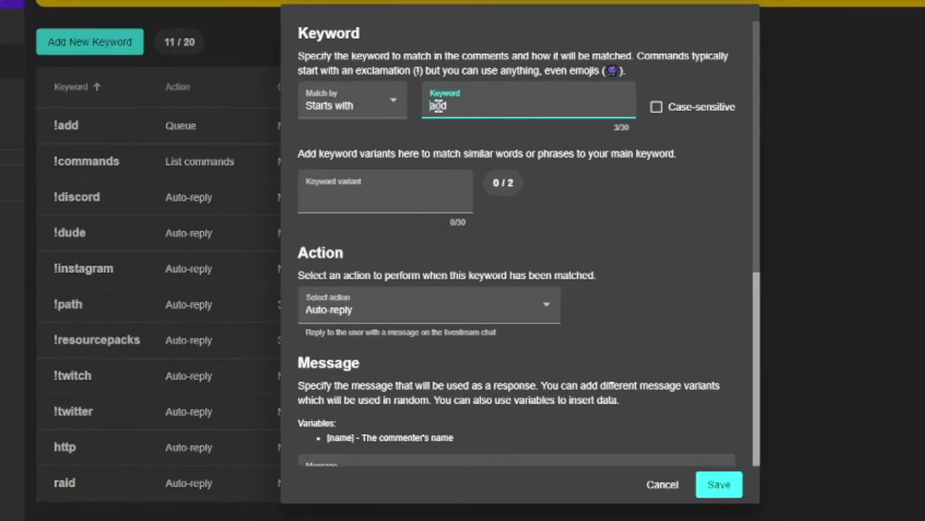
{"action": "type", "text": "!"}
Try #add as a keyword variant for !add and remove it again.
{"action": "left_click", "coordinate": [379, 203]}
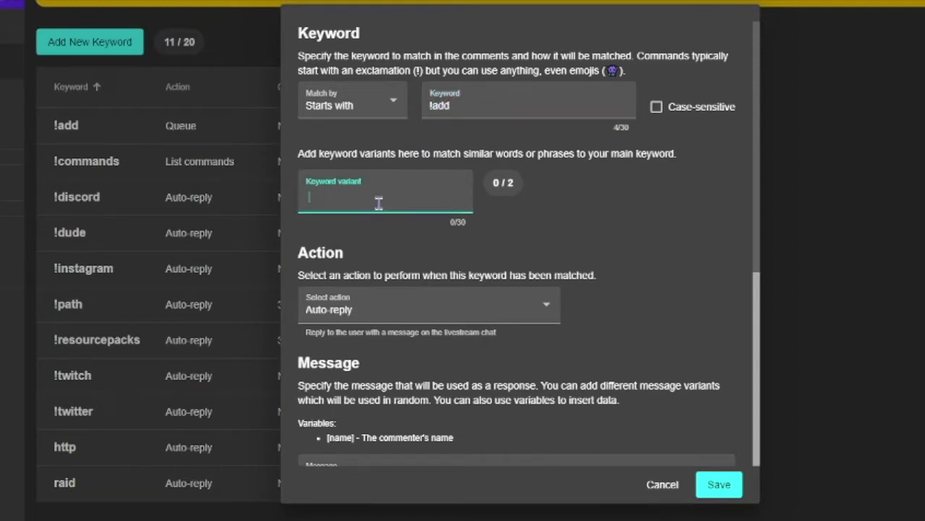
{"action": "left_click", "coordinate": [449, 105]}
{"action": "left_click", "coordinate": [385, 186]}
{"action": "left_click", "coordinate": [452, 105]}
{"action": "left_click", "coordinate": [326, 200]}
{"action": "type", "text": "#add"}
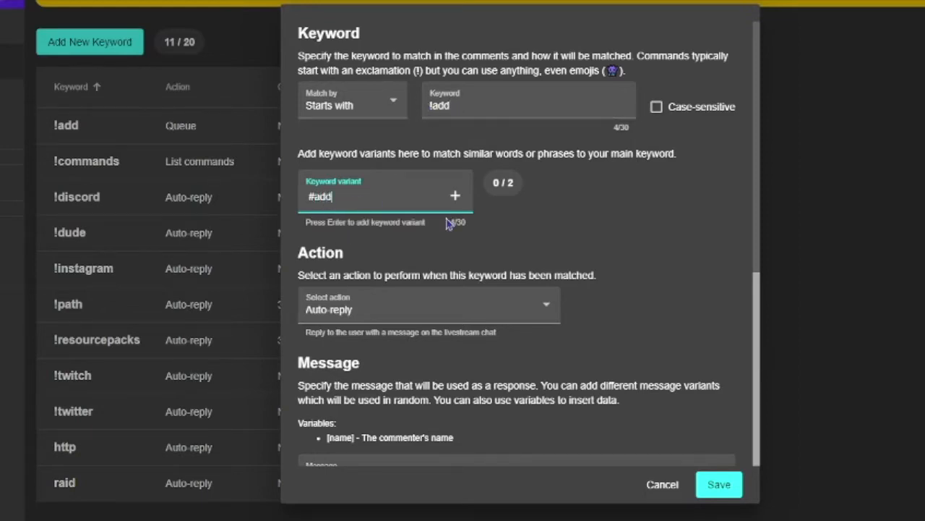
{"action": "key", "text": "Return"}
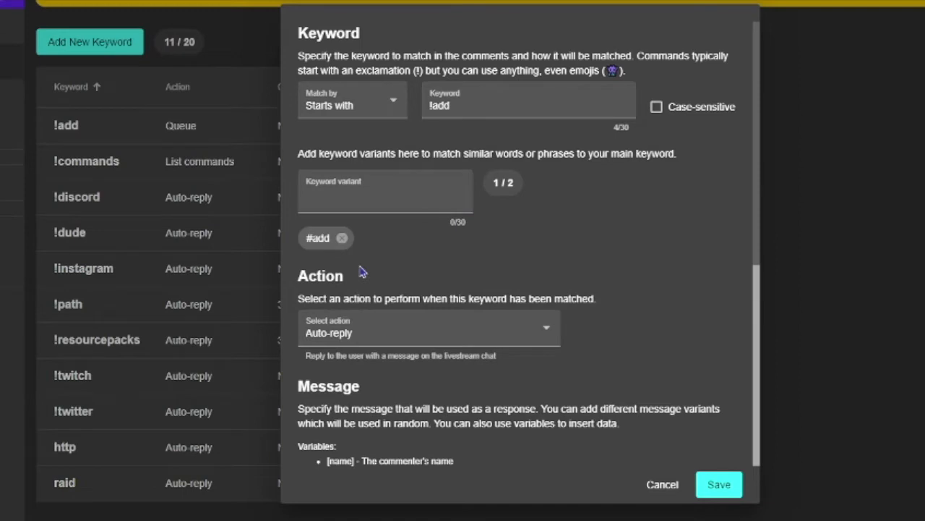
{"action": "left_click", "coordinate": [342, 237]}
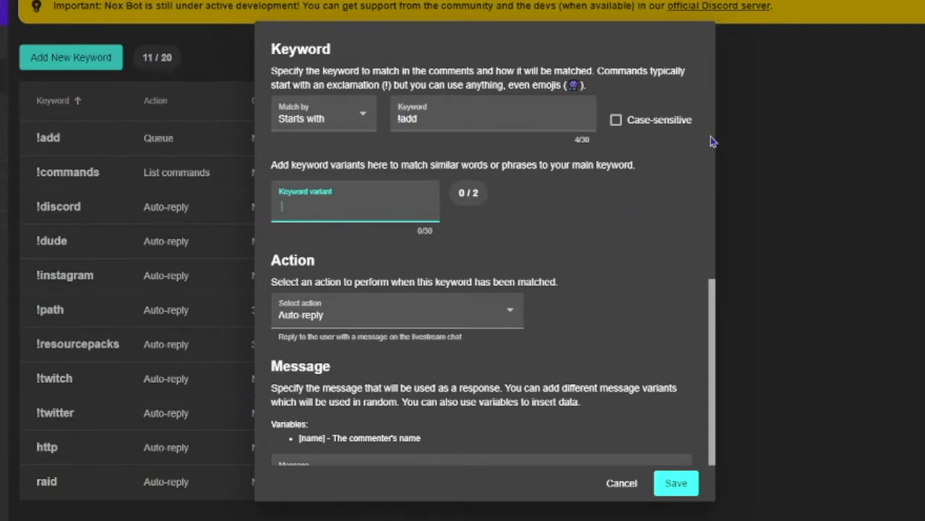
Set the new keyword's action to Queue.
{"action": "scroll", "coordinate": [713, 169], "scroll_direction": "down", "scroll_amount": 3}
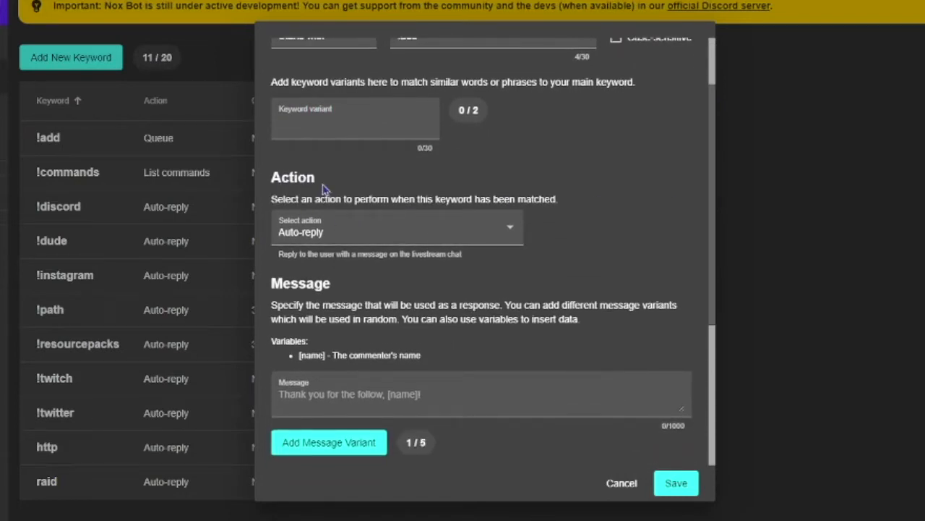
{"action": "left_click", "coordinate": [495, 238]}
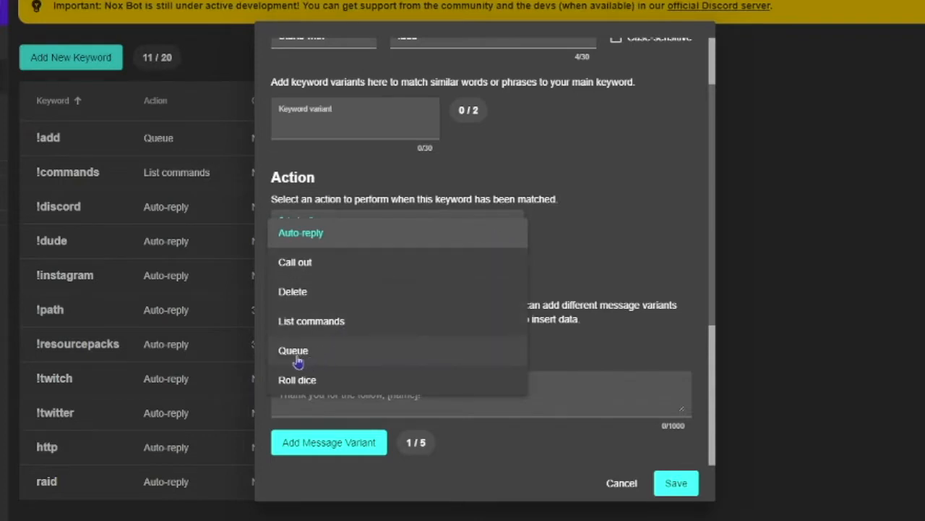
{"action": "left_click", "coordinate": [323, 362]}
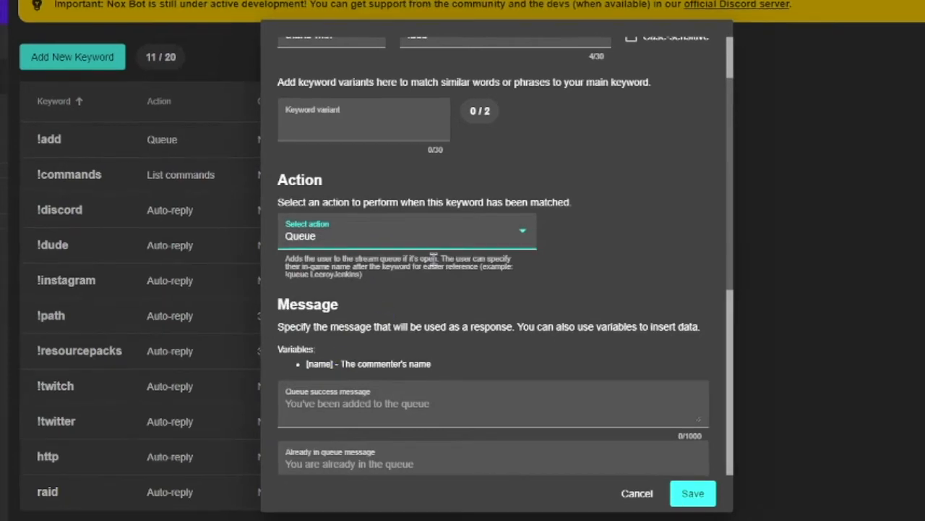
Examine the queue response message fields, starting with the success and already-in-queue messages.
{"action": "scroll", "coordinate": [426, 253], "scroll_direction": "down", "scroll_amount": 2}
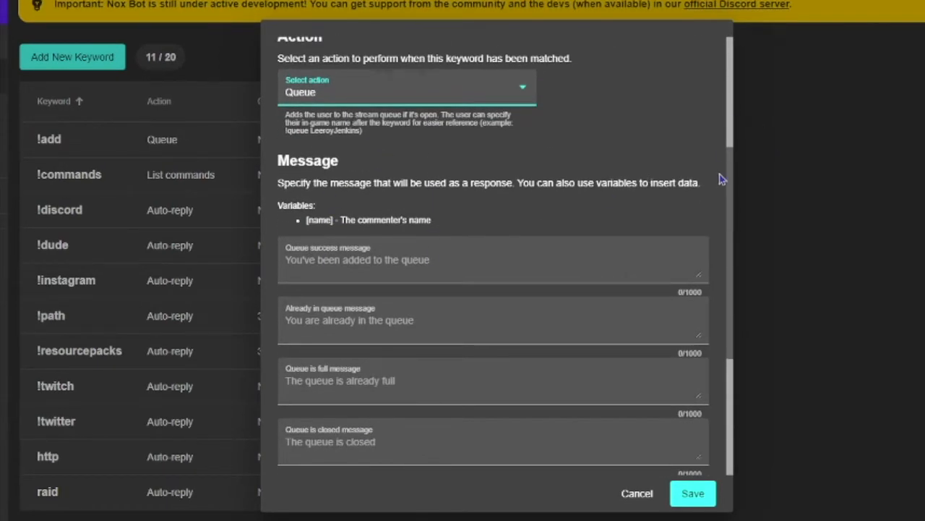
{"action": "scroll", "coordinate": [731, 184], "scroll_direction": "down", "scroll_amount": 1}
{"action": "scroll", "coordinate": [731, 199], "scroll_direction": "down", "scroll_amount": 1}
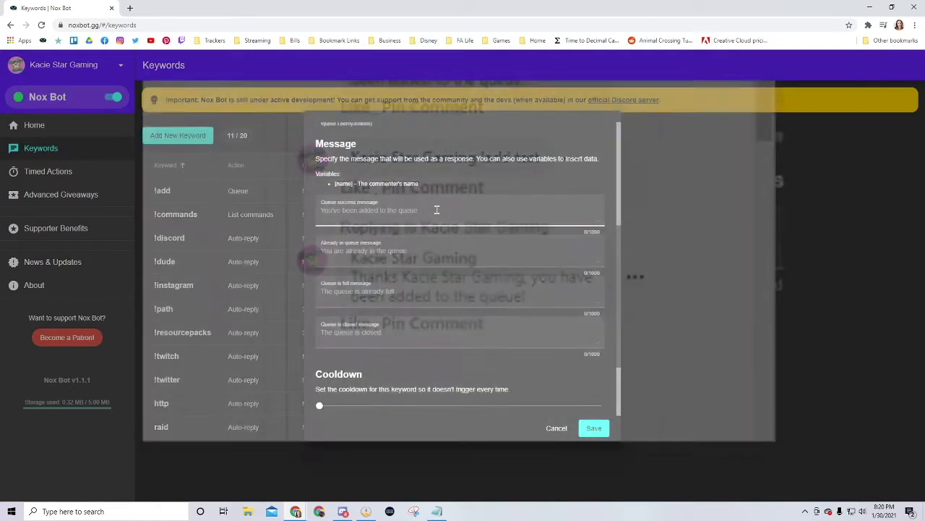
{"action": "left_click", "coordinate": [327, 216]}
{"action": "scroll", "coordinate": [325, 223], "scroll_direction": "down", "scroll_amount": 1}
{"action": "left_click", "coordinate": [324, 227]}
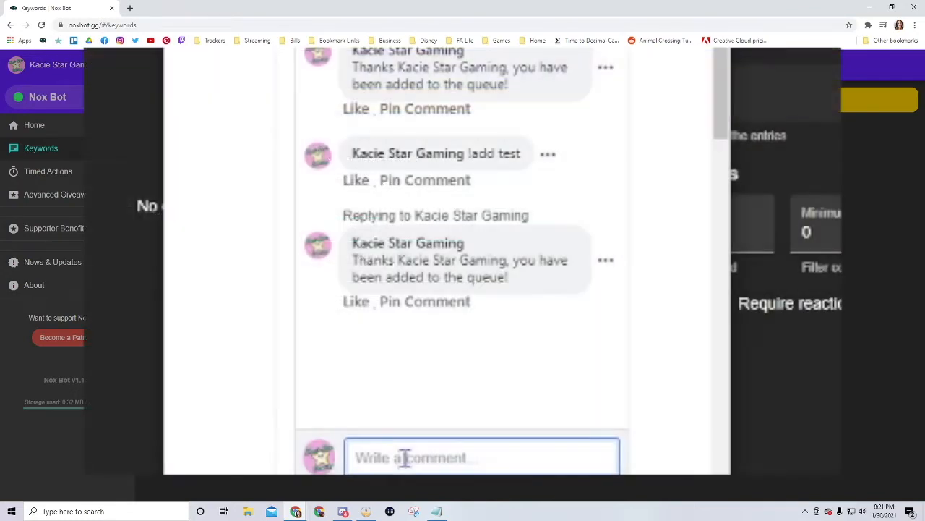
Post the comment "!add test" in the live stream chat.
{"action": "type", "text": "!add test"}
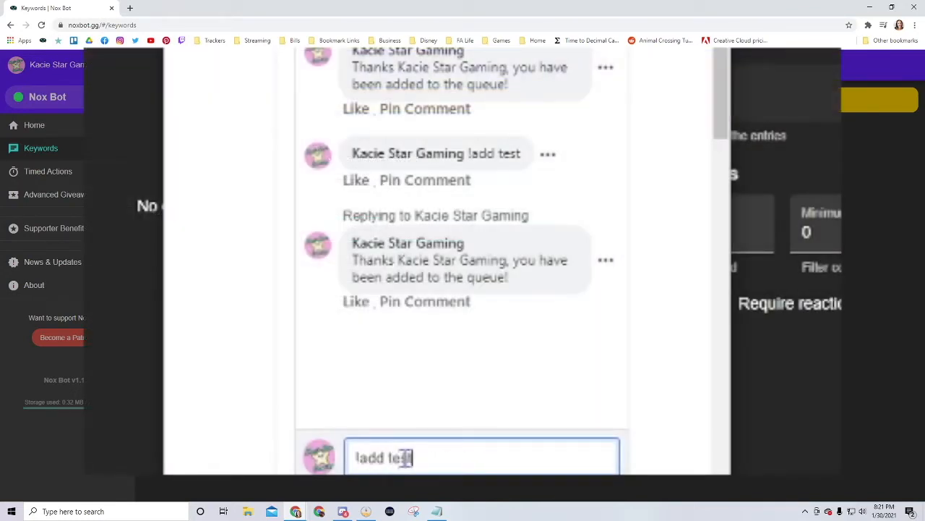
{"action": "key", "text": "Return"}
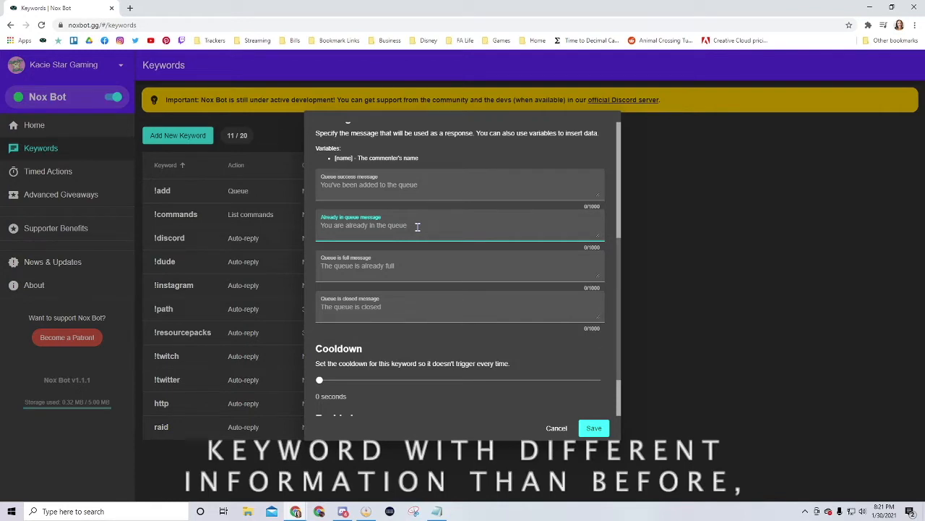
Examine the message fields for users already in the queue, a full queue and a closed queue.
{"action": "left_click", "coordinate": [409, 230]}
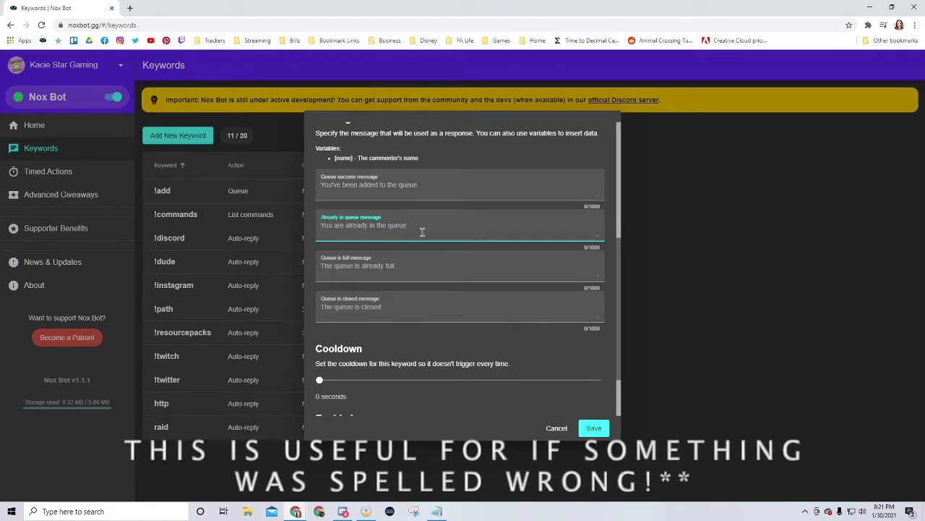
{"action": "left_click", "coordinate": [344, 265]}
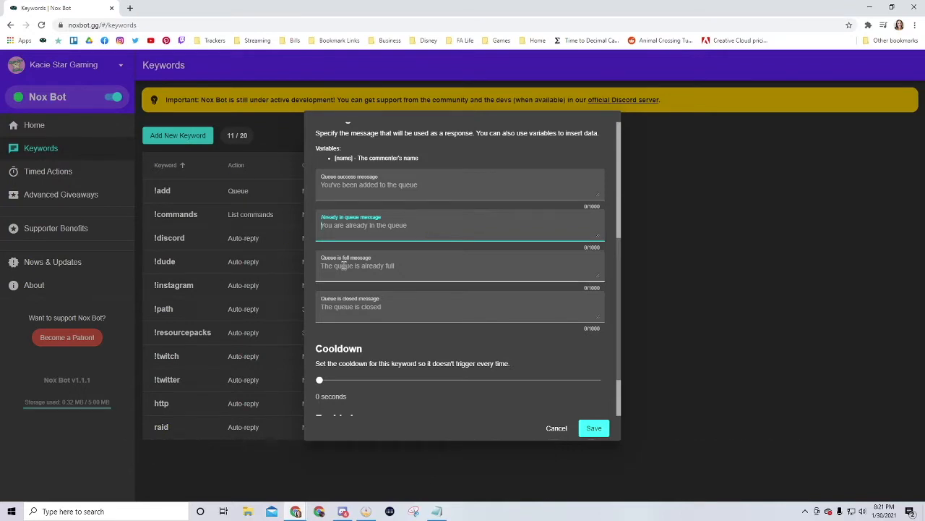
{"action": "scroll", "coordinate": [371, 270], "scroll_direction": "down", "scroll_amount": 1}
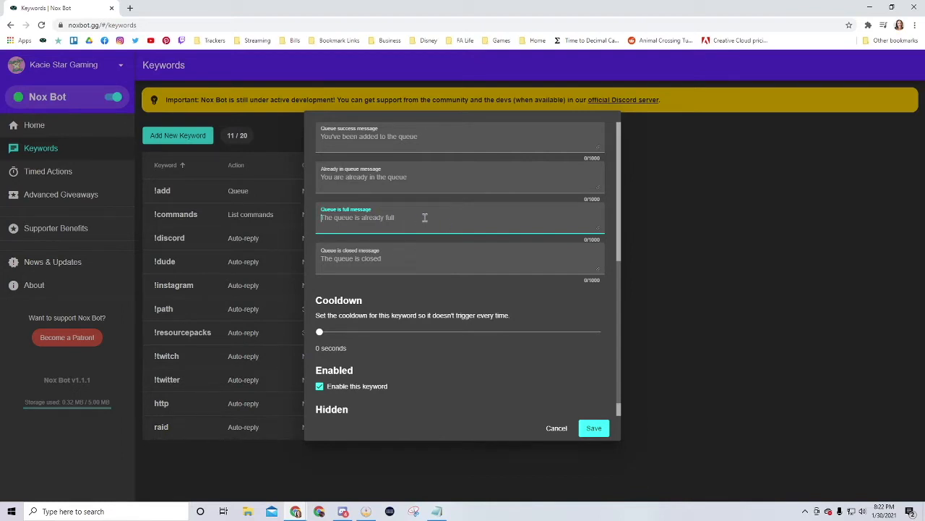
{"action": "left_click", "coordinate": [368, 260]}
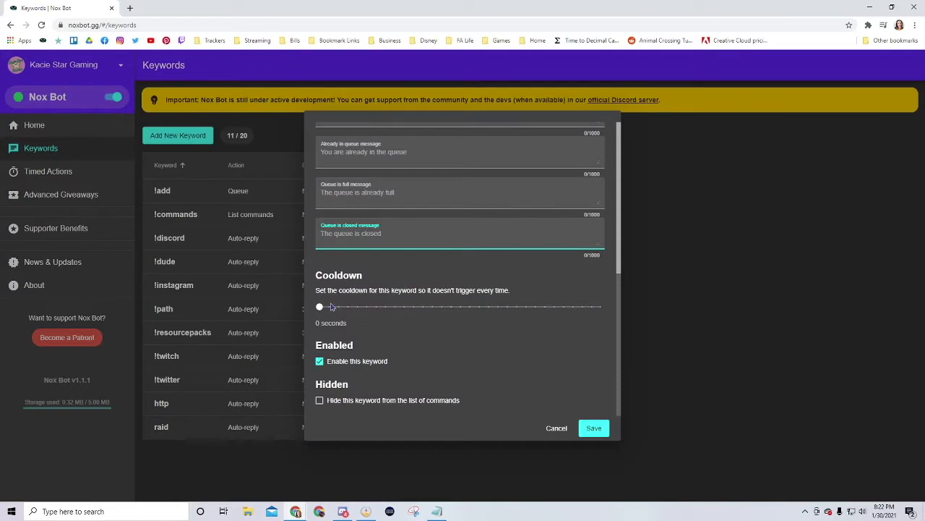
Try out the cooldown setting, return it to 0 seconds and discard the new keyword.
{"action": "left_click", "coordinate": [319, 306]}
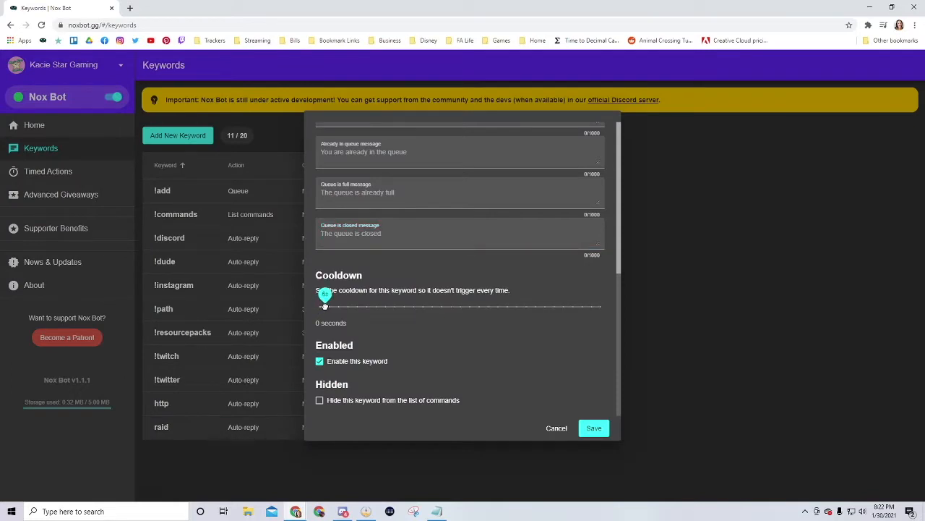
{"action": "left_click_drag", "start_coordinate": [324, 307], "coordinate": [307, 300]}
{"action": "left_click", "coordinate": [565, 428]}
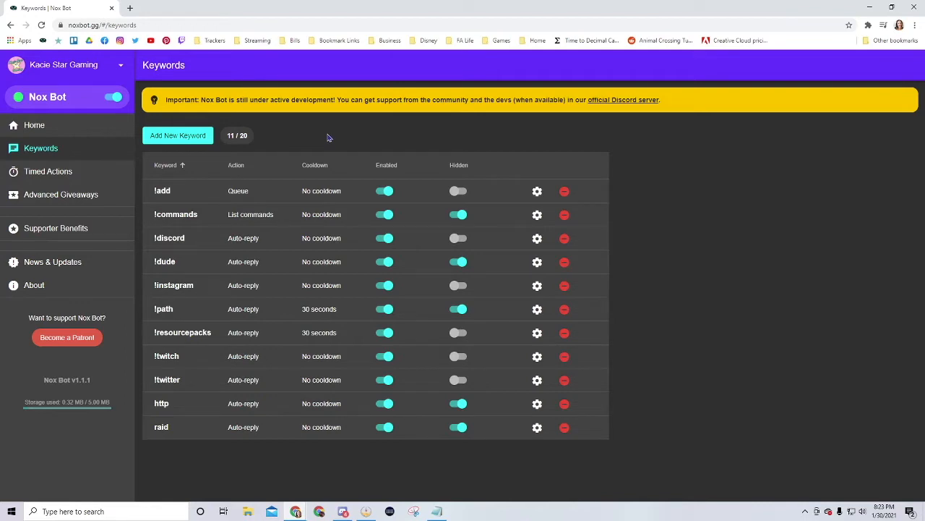
Examine the response messages of the existing !add keyword and close it without saving.
{"action": "left_click", "coordinate": [250, 191]}
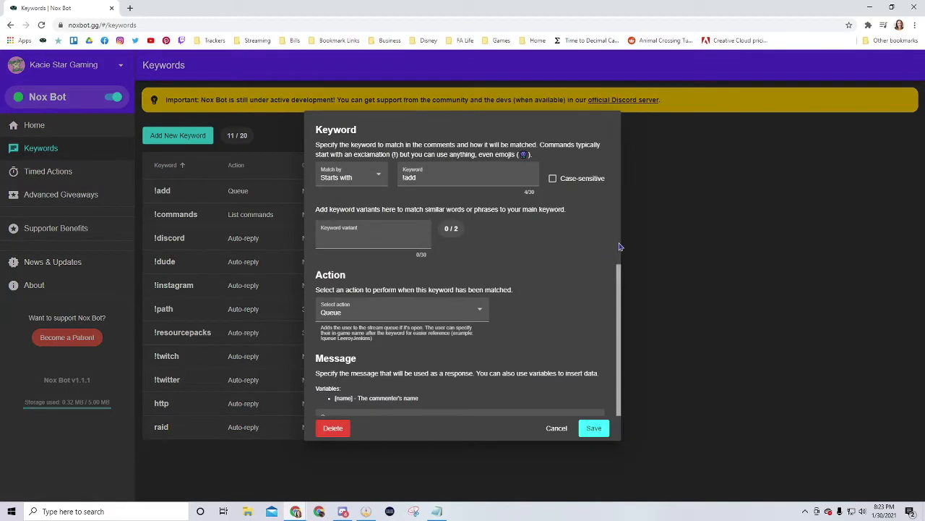
{"action": "scroll", "coordinate": [599, 259], "scroll_direction": "down", "scroll_amount": 3}
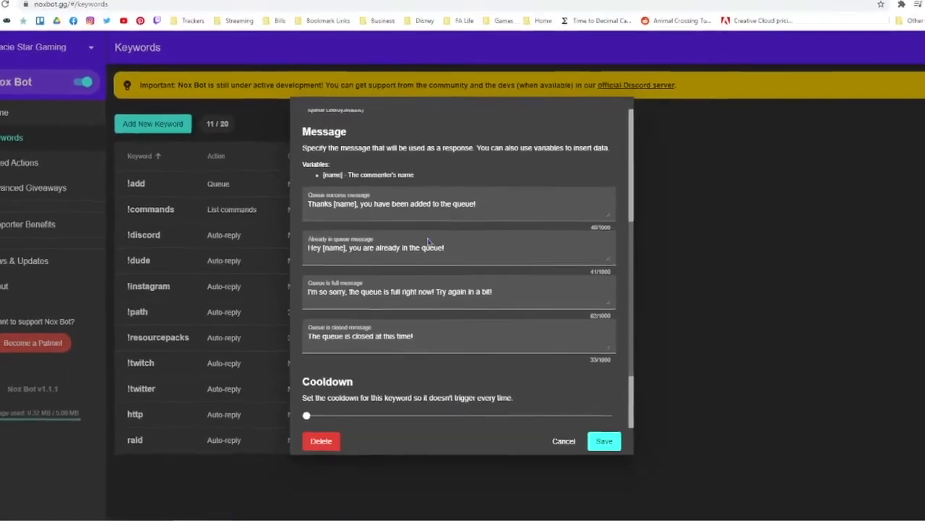
{"action": "left_click", "coordinate": [554, 429]}
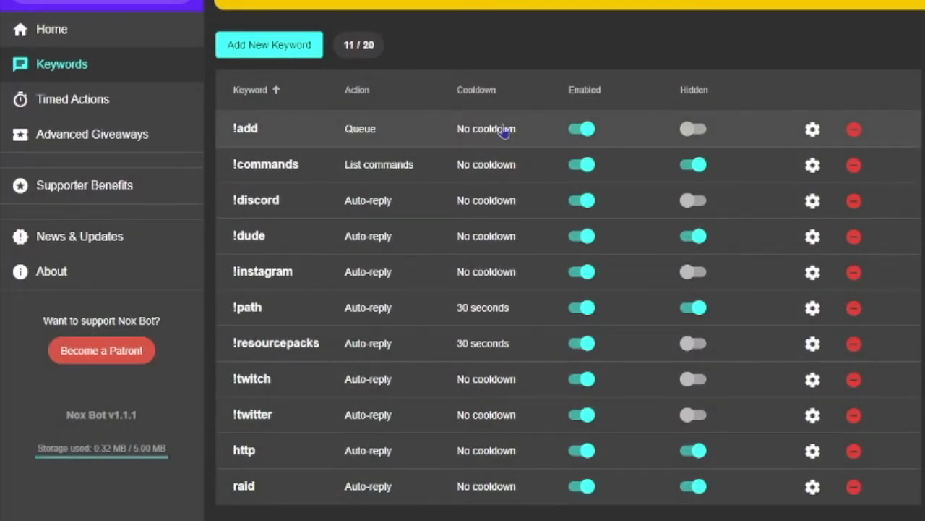
Return to the Home page and switch the Stream Queue on.
{"action": "left_click", "coordinate": [42, 41]}
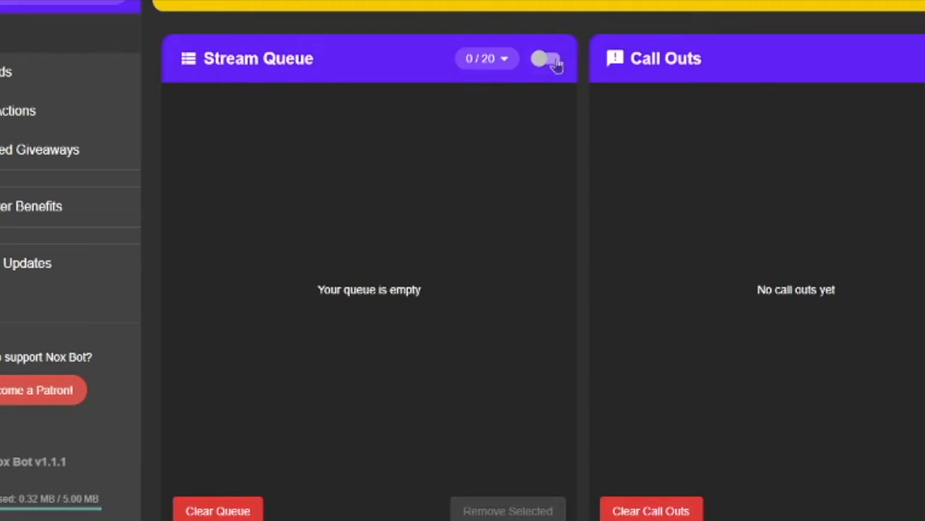
{"action": "left_click", "coordinate": [547, 66]}
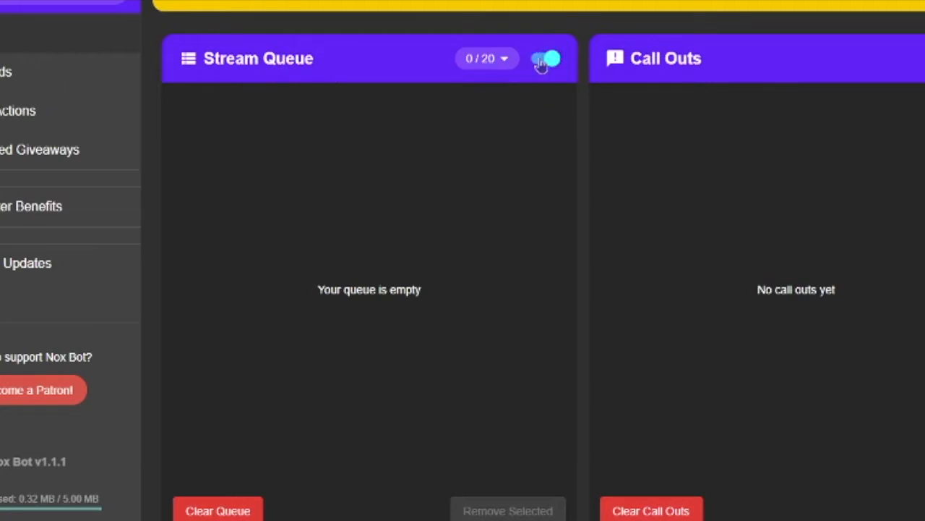
{"action": "left_click", "coordinate": [553, 64]}
{"action": "left_click", "coordinate": [548, 64]}
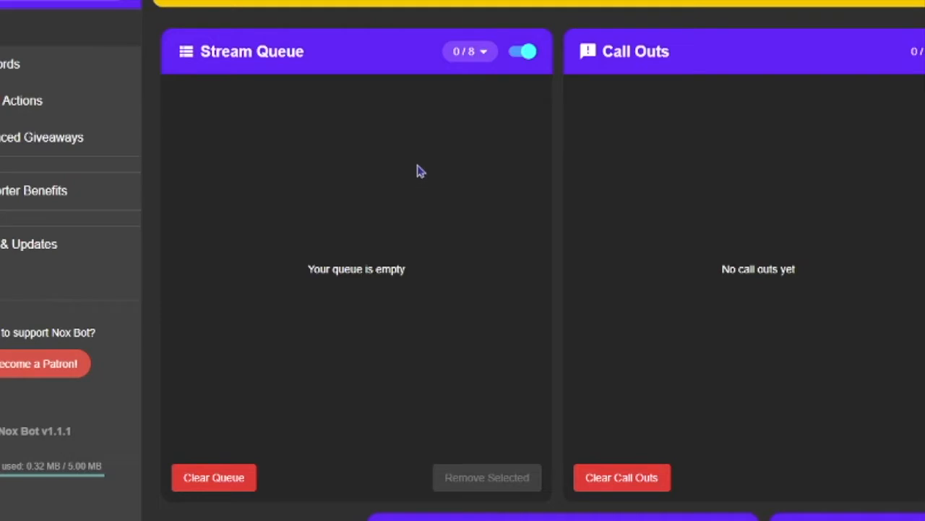
{"action": "left_click", "coordinate": [527, 52]}
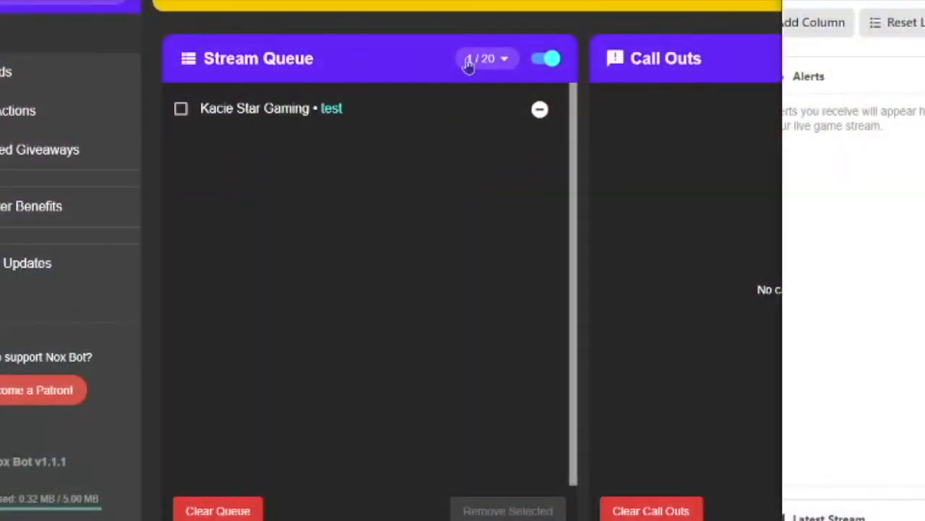
Set the Stream Queue's size limit to 20.
{"action": "left_click", "coordinate": [509, 61]}
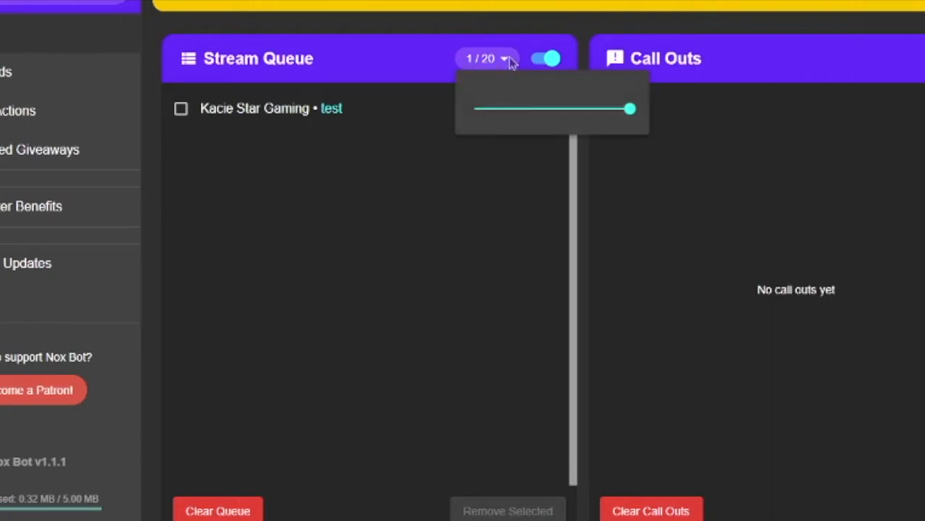
{"action": "left_click_drag", "start_coordinate": [628, 109], "coordinate": [660, 117]}
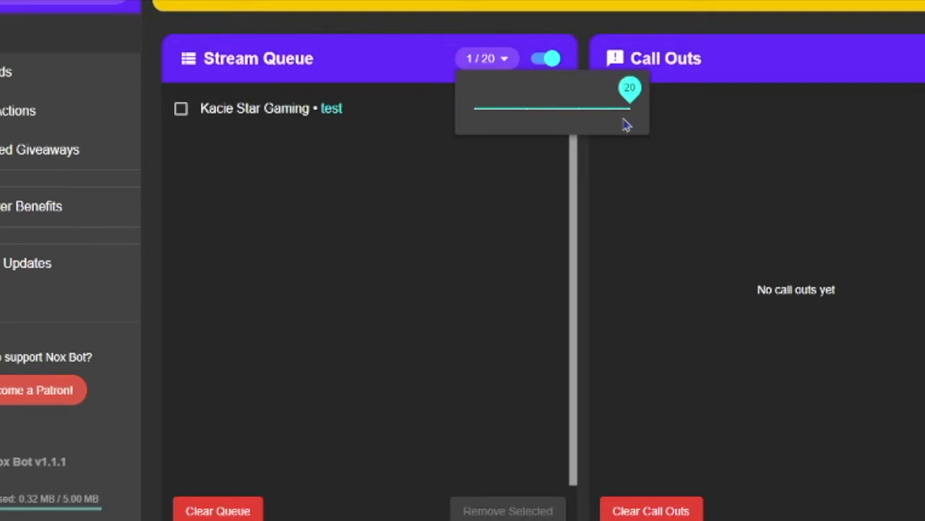
{"action": "left_click", "coordinate": [331, 194]}
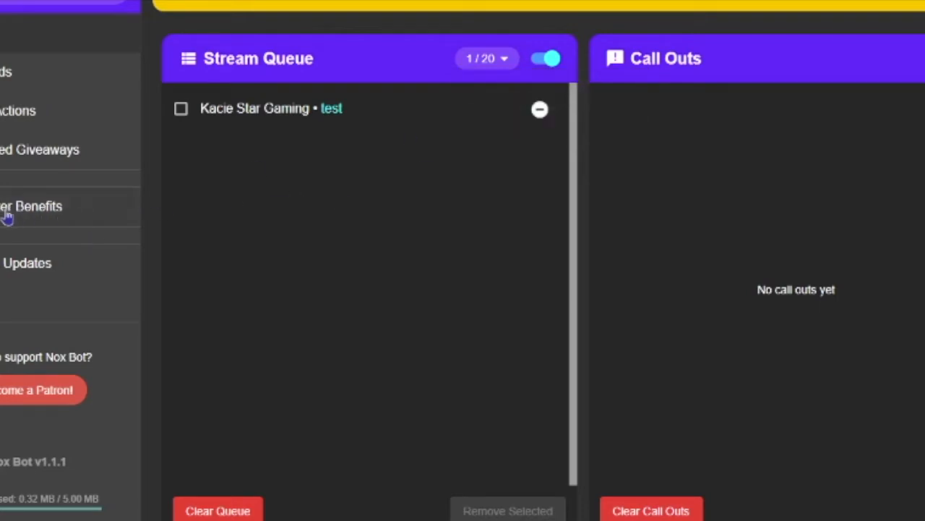
Examine the Supporter Benefits page.
{"action": "left_click", "coordinate": [120, 217]}
{"action": "scroll", "coordinate": [524, 181], "scroll_direction": "down", "scroll_amount": 1}
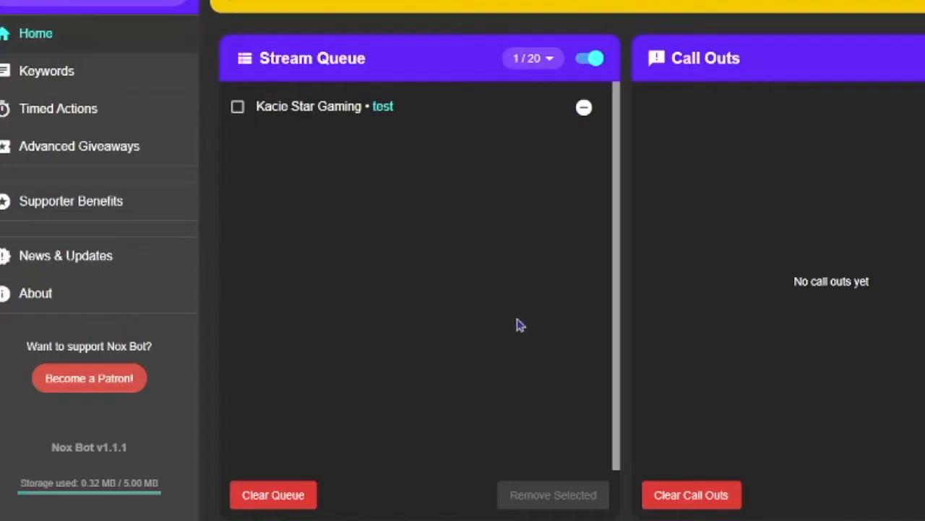
Examine the Stream Queue's size limit slider and the single entry in the queue.
{"action": "left_click", "coordinate": [551, 61]}
{"action": "mouse_move", "coordinate": [667, 105]}
{"action": "left_mouse_down"}
{"action": "mouse_move", "coordinate": [531, 106]}
{"action": "mouse_move", "coordinate": [669, 112]}
{"action": "left_mouse_up"}
{"action": "left_click", "coordinate": [401, 244]}
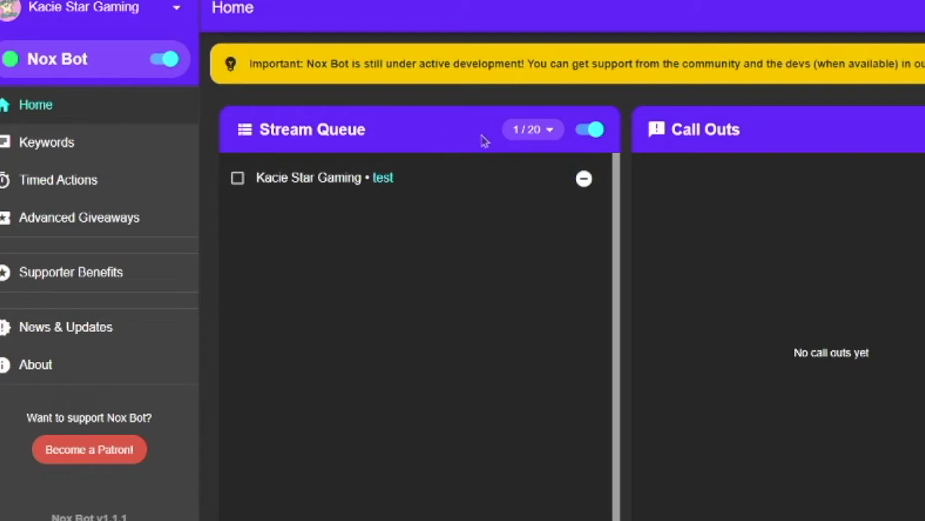
{"action": "left_click", "coordinate": [550, 137]}
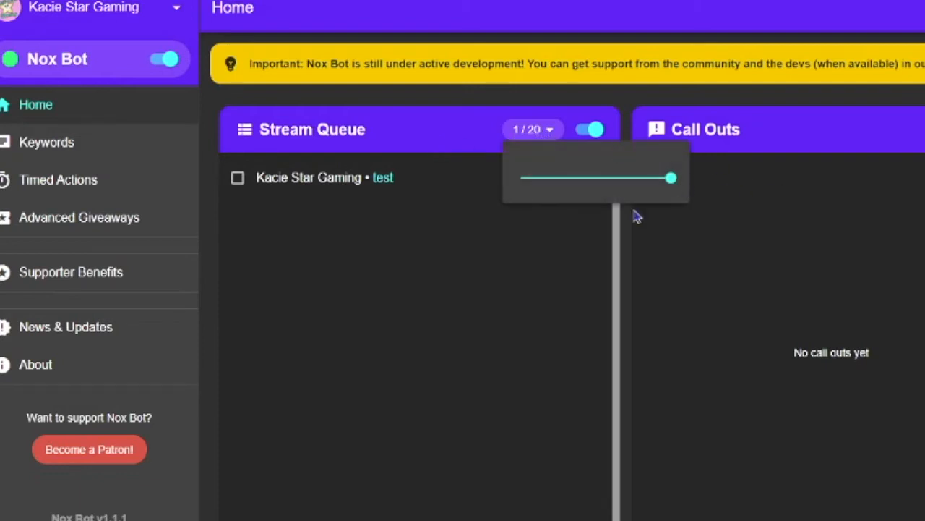
{"action": "left_click", "coordinate": [554, 222]}
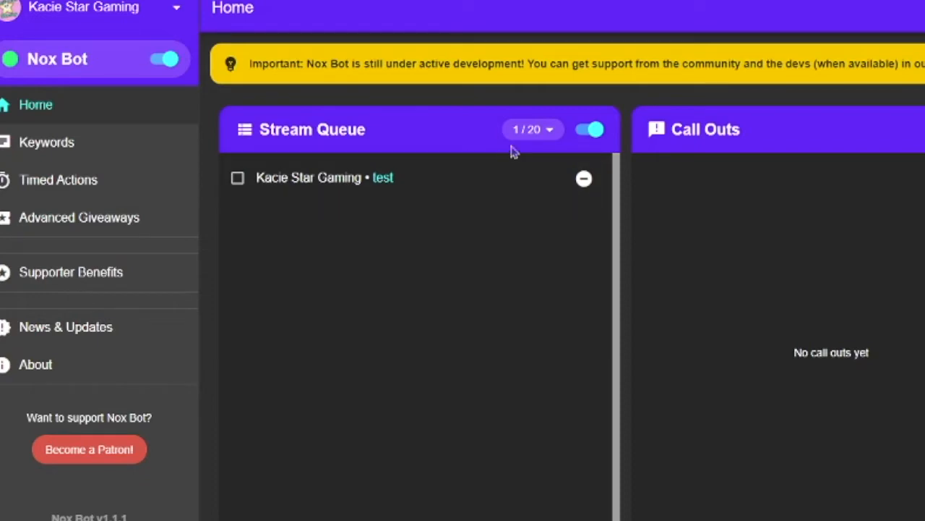
{"action": "scroll", "coordinate": [475, 415], "scroll_direction": "down", "scroll_amount": 5}
{"action": "scroll", "coordinate": [475, 415], "scroll_direction": "up", "scroll_amount": 5}
{"action": "left_click", "coordinate": [548, 135]}
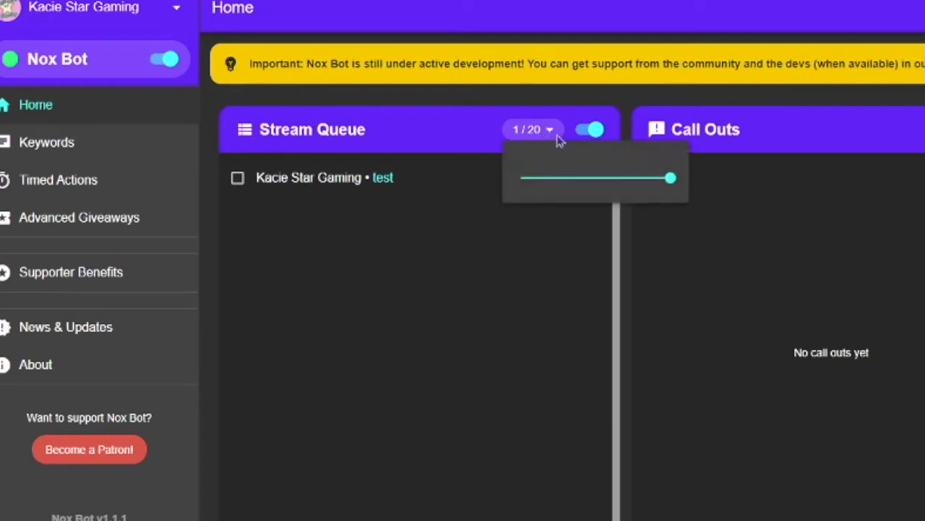
{"action": "left_click", "coordinate": [670, 177]}
{"action": "left_click", "coordinate": [457, 292]}
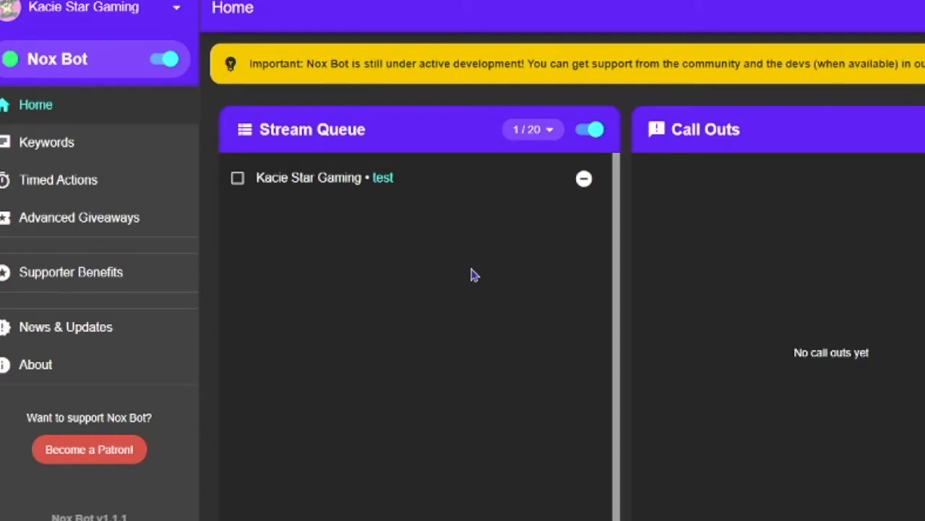
Lower the Stream Queue's size limit to 5, then settle it at 7.
{"action": "left_click", "coordinate": [549, 132]}
{"action": "left_click_drag", "start_coordinate": [671, 178], "coordinate": [520, 178]}
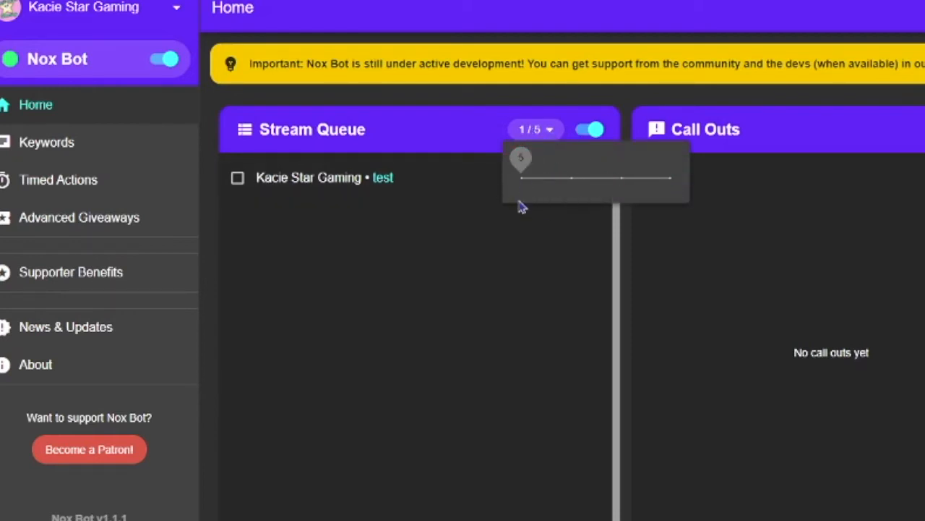
{"action": "left_click_drag", "start_coordinate": [522, 165], "coordinate": [541, 162]}
{"action": "left_click", "coordinate": [543, 129]}
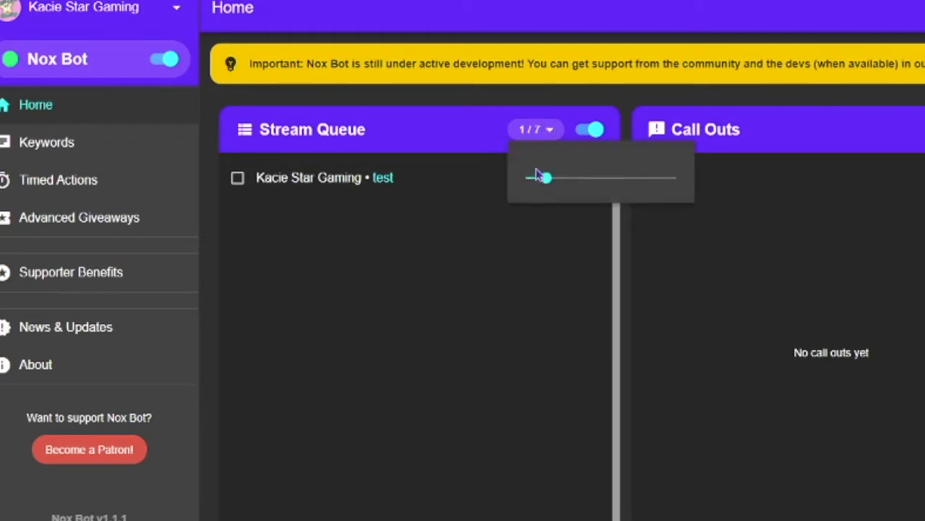
{"action": "left_click_drag", "start_coordinate": [562, 187], "coordinate": [539, 152]}
{"action": "left_click", "coordinate": [548, 130]}
{"action": "left_click", "coordinate": [552, 133]}
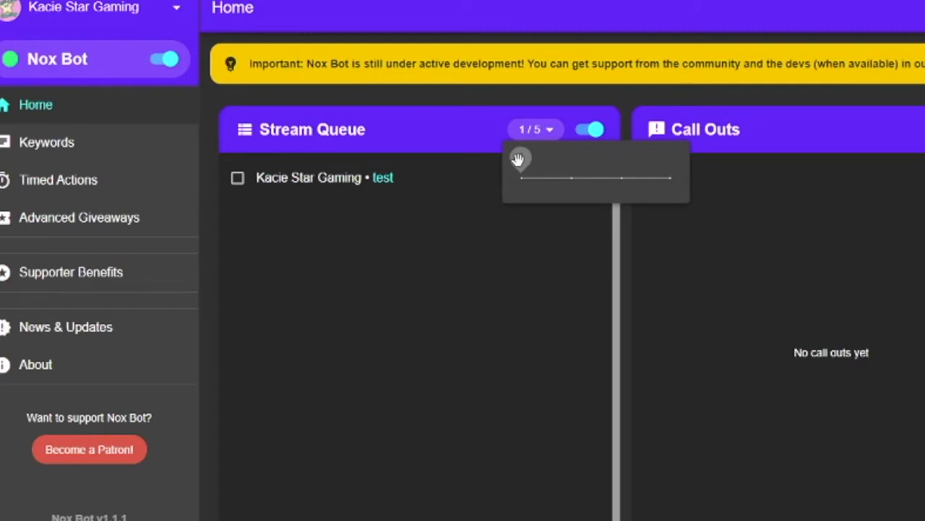
{"action": "left_click_drag", "start_coordinate": [523, 160], "coordinate": [542, 157]}
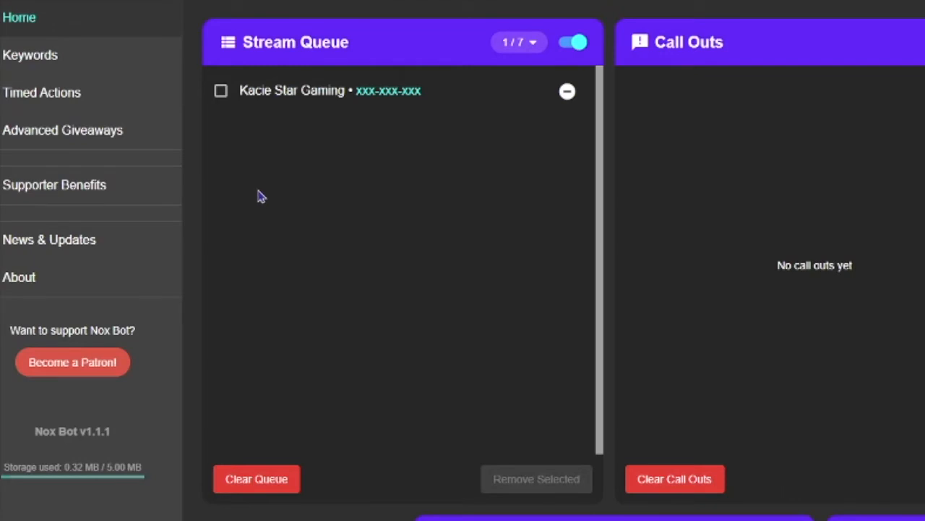
Remove the viewer from the Stream Queue, once as a selected entry and once with the entry's own remove control.
{"action": "left_click", "coordinate": [221, 94]}
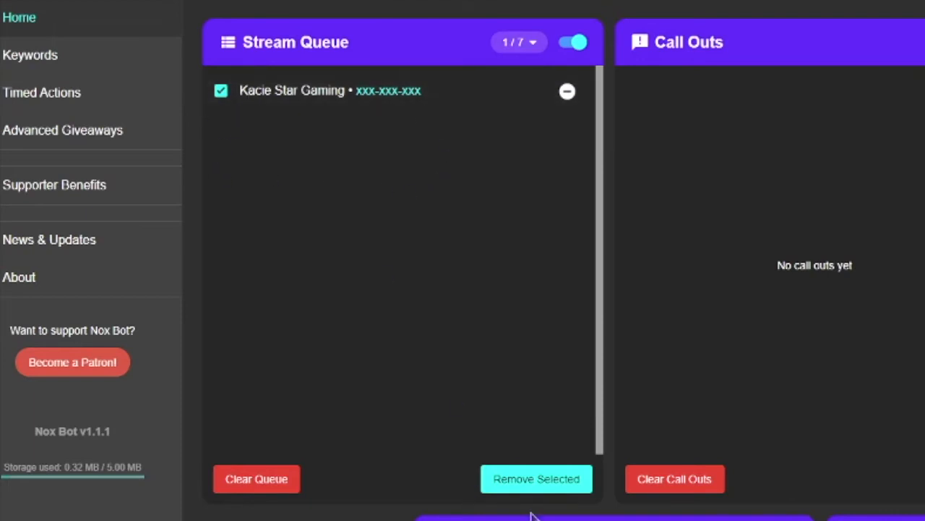
{"action": "left_click", "coordinate": [543, 489]}
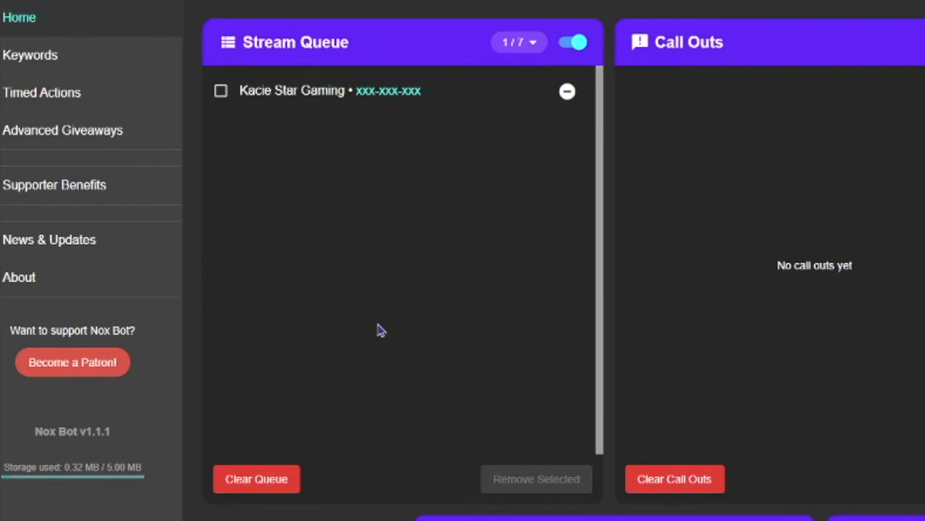
{"action": "left_click", "coordinate": [221, 91]}
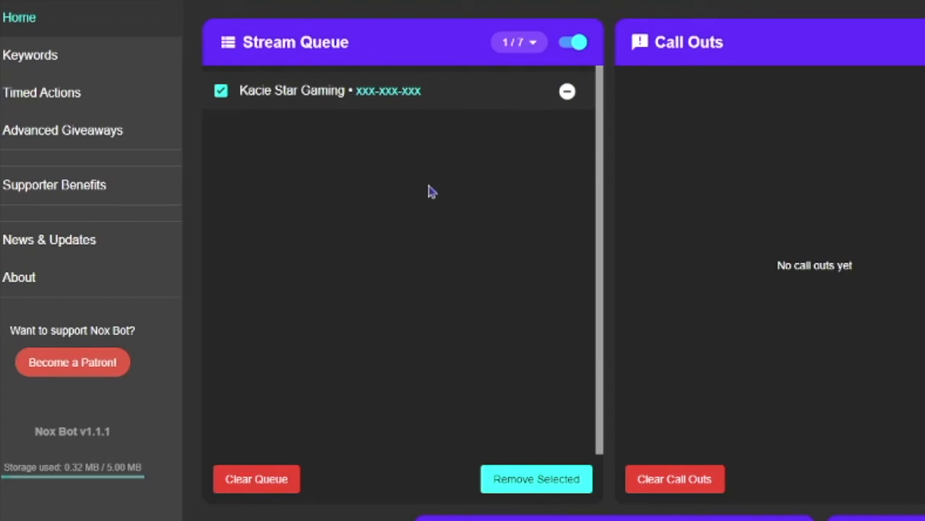
{"action": "left_click", "coordinate": [567, 92]}
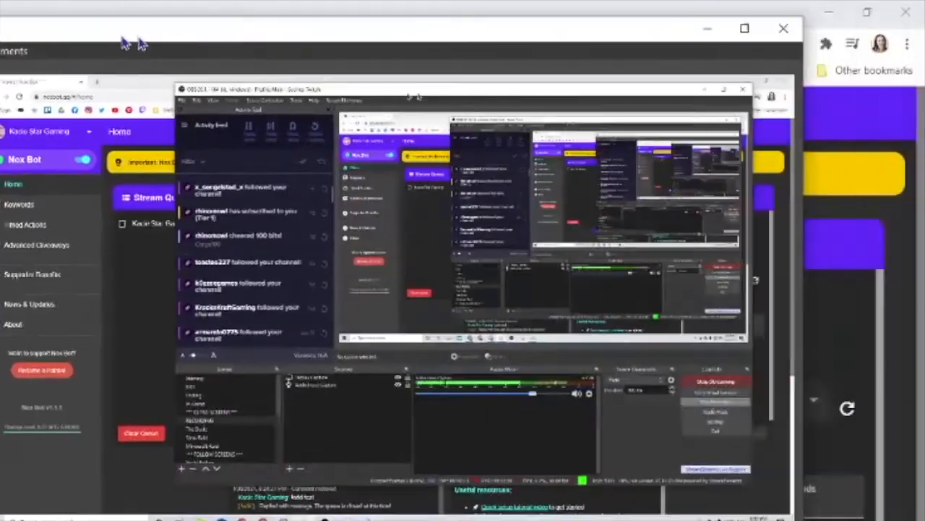
Switch to OBS and add a new Window Capture source that captures the "Home | Nox Bot - Google Chrome" window.
{"action": "left_click_drag", "start_coordinate": [137, 39], "coordinate": [154, 52]}
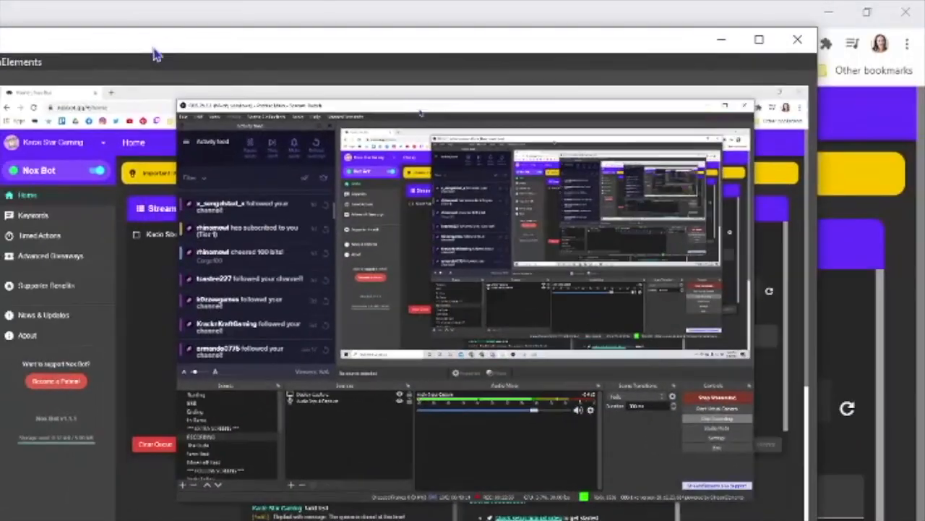
{"action": "left_click", "coordinate": [290, 485]}
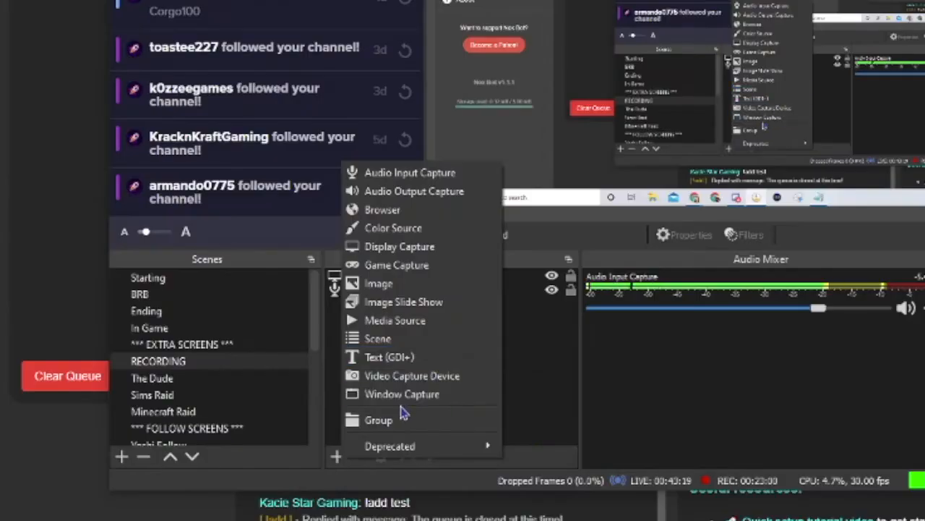
{"action": "left_click", "coordinate": [397, 394]}
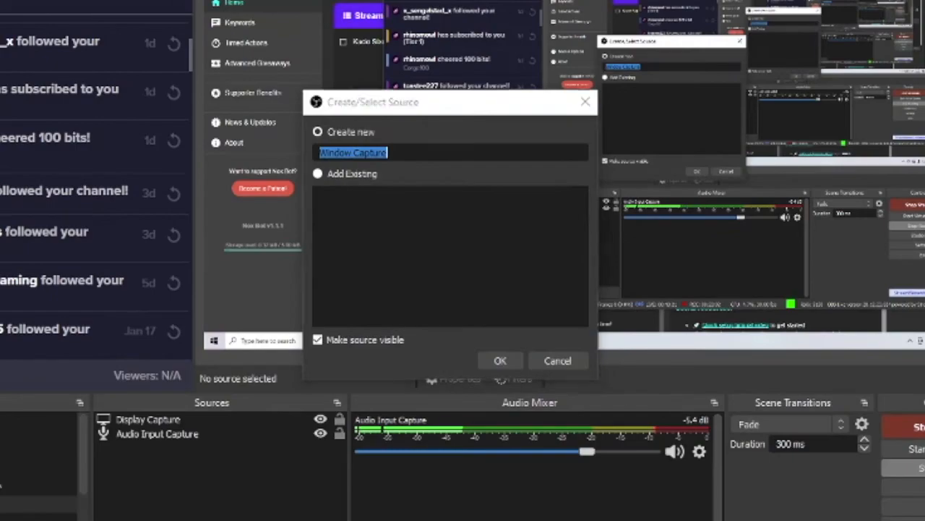
{"action": "left_click", "coordinate": [500, 360]}
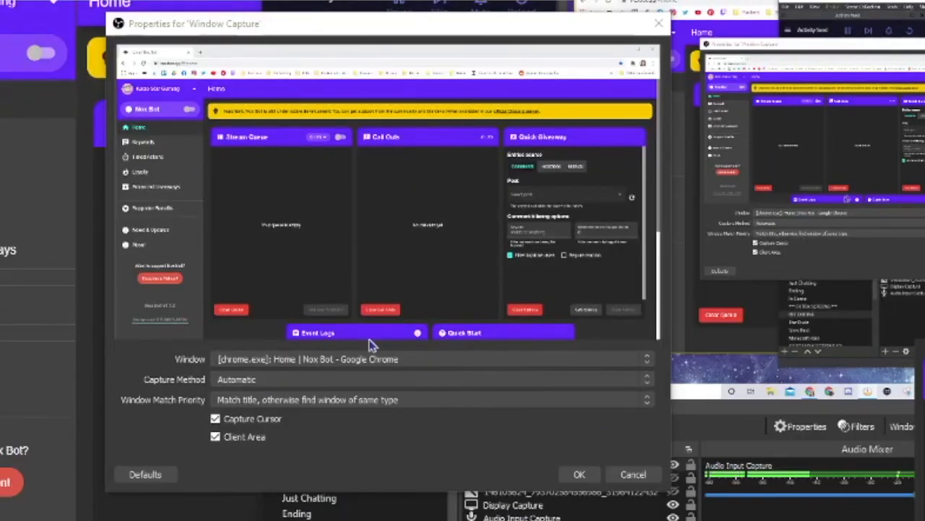
{"action": "left_click", "coordinate": [646, 358]}
{"action": "left_click", "coordinate": [646, 359]}
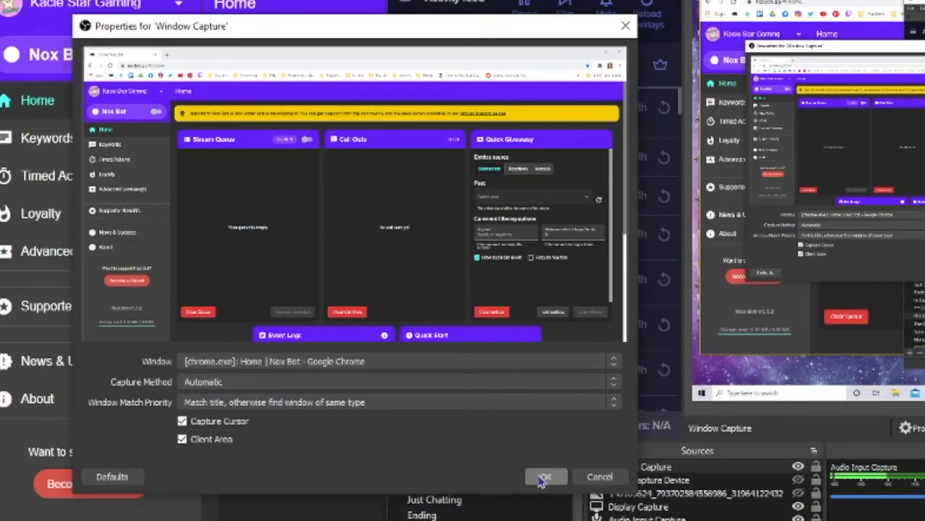
{"action": "left_click", "coordinate": [543, 477]}
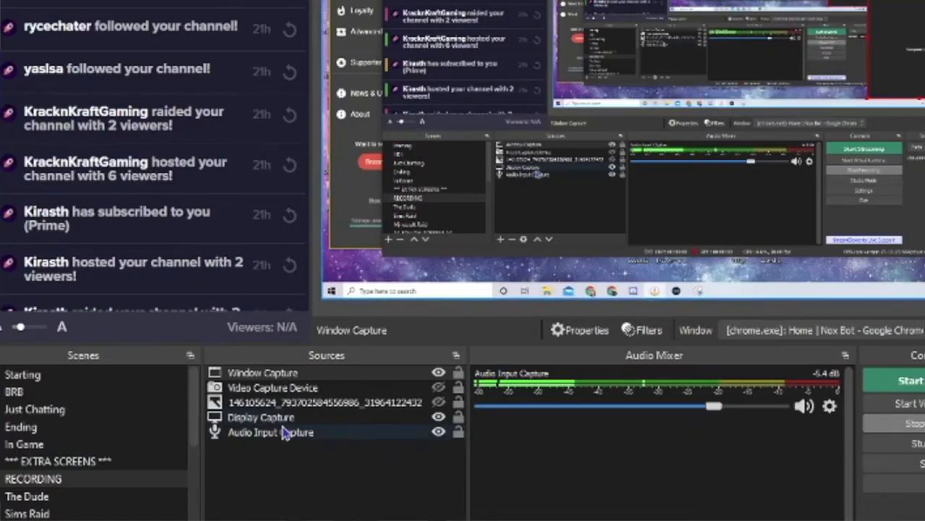
Add a Crop/Pad filter to the Window Capture source, cropping 300 from the left and 250 from the top.
{"action": "right_click", "coordinate": [279, 373]}
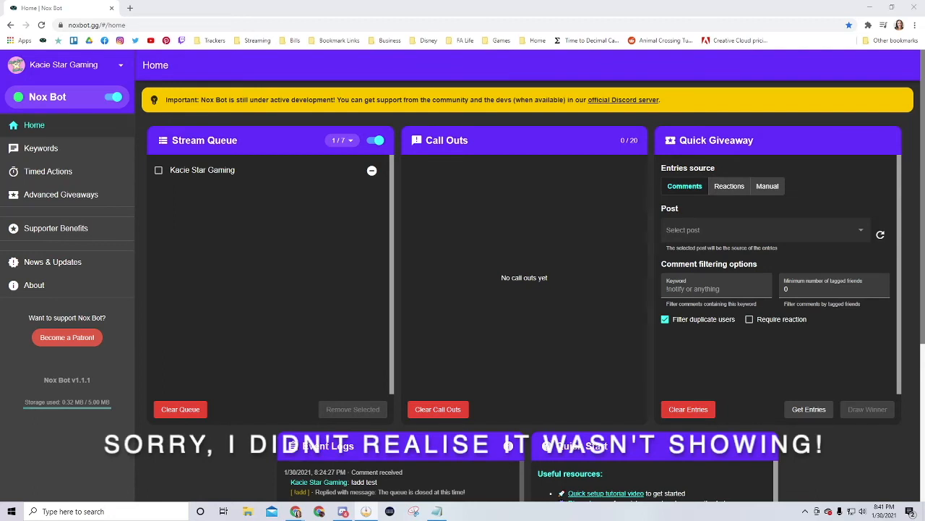
{"action": "key", "text": "ctrl+super+Right"}
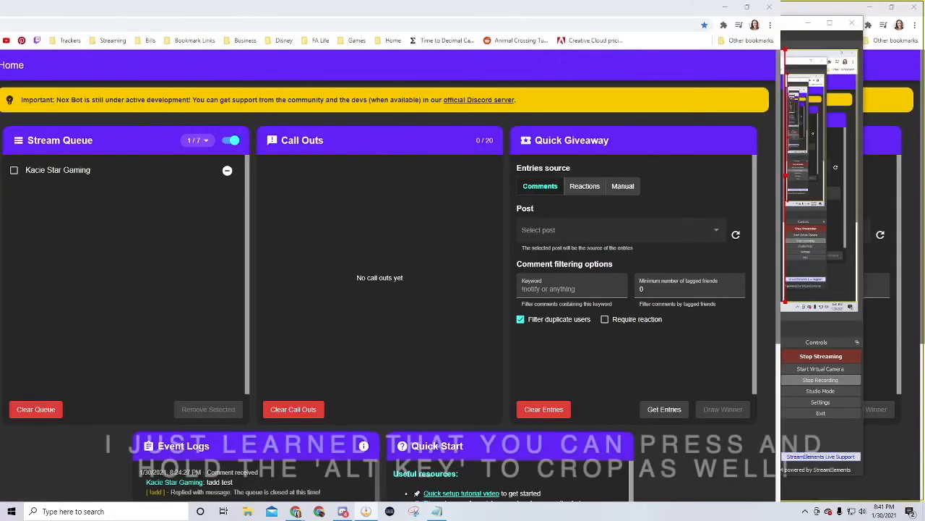
{"action": "type", "text": "200"}
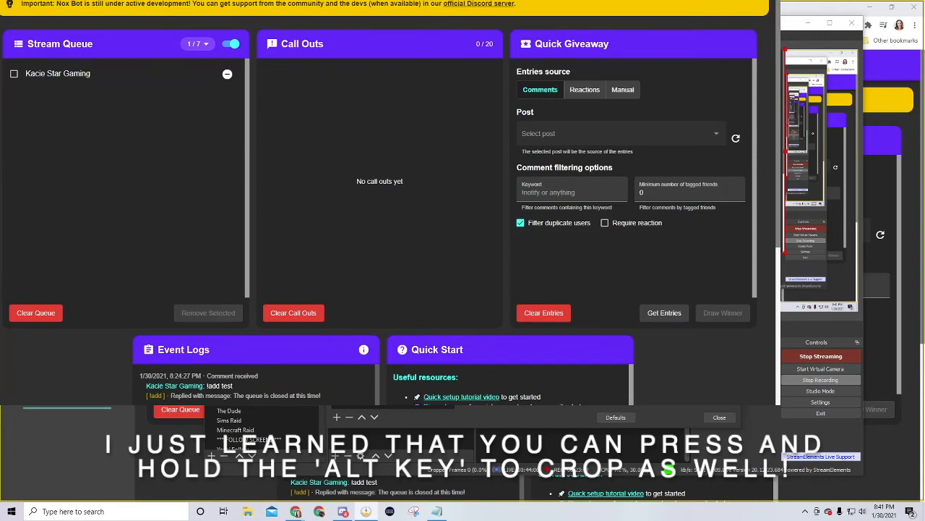
{"action": "type", "text": "250"}
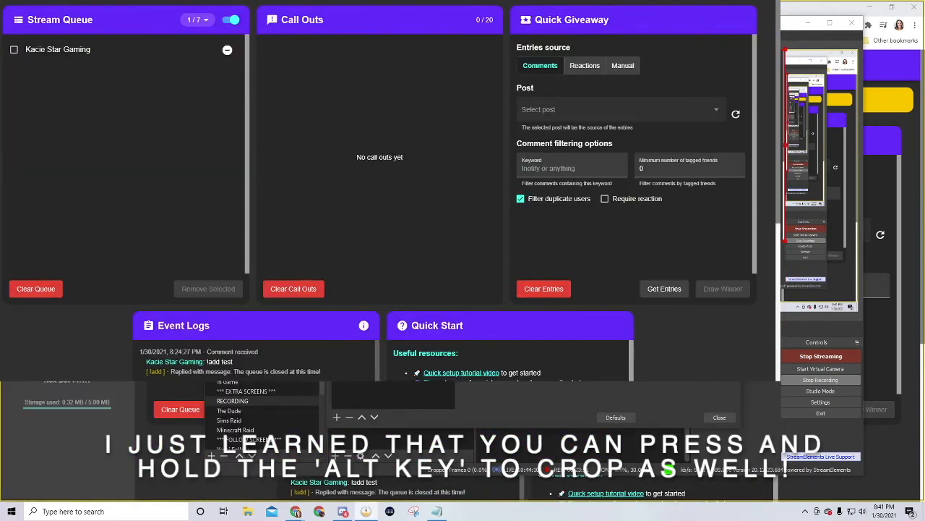
Set the Crop/Pad filter's right crop to 1000 and its bottom crop to 300, and close the filters.
{"action": "type", "text": "500"}
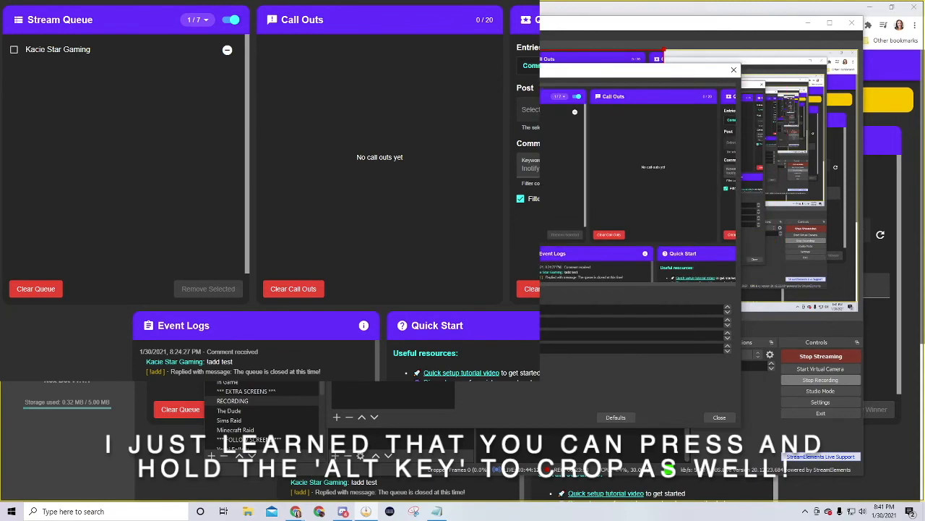
{"action": "type", "text": "600"}
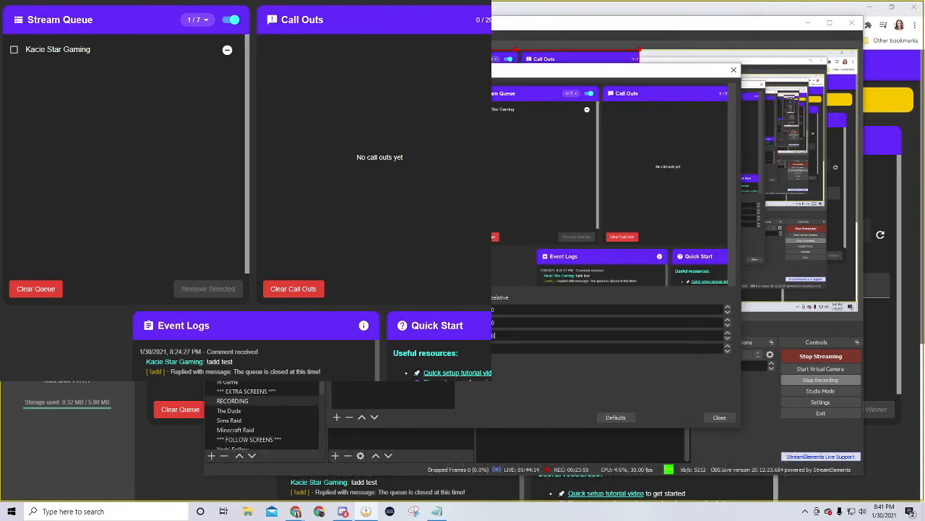
{"action": "type", "text": "800"}
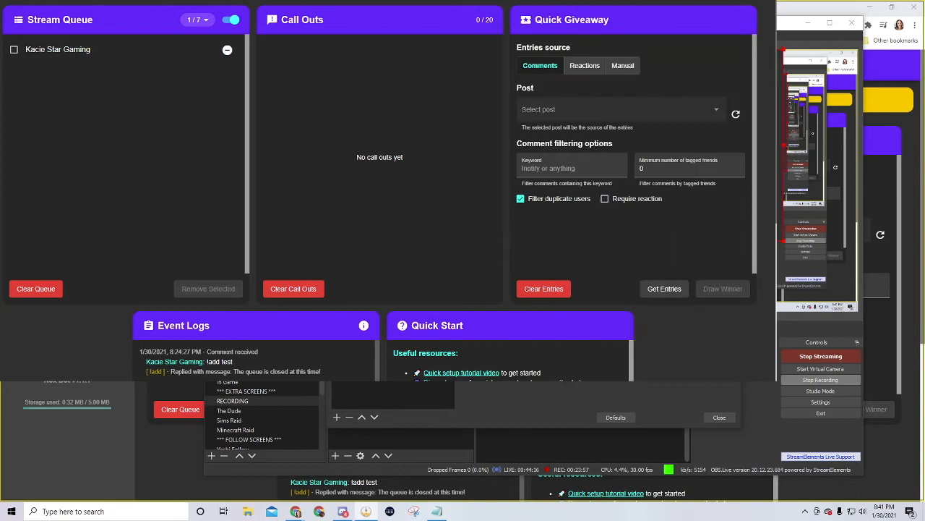
{"action": "left_click_drag", "start_coordinate": [711, 339], "coordinate": [424, 335]}
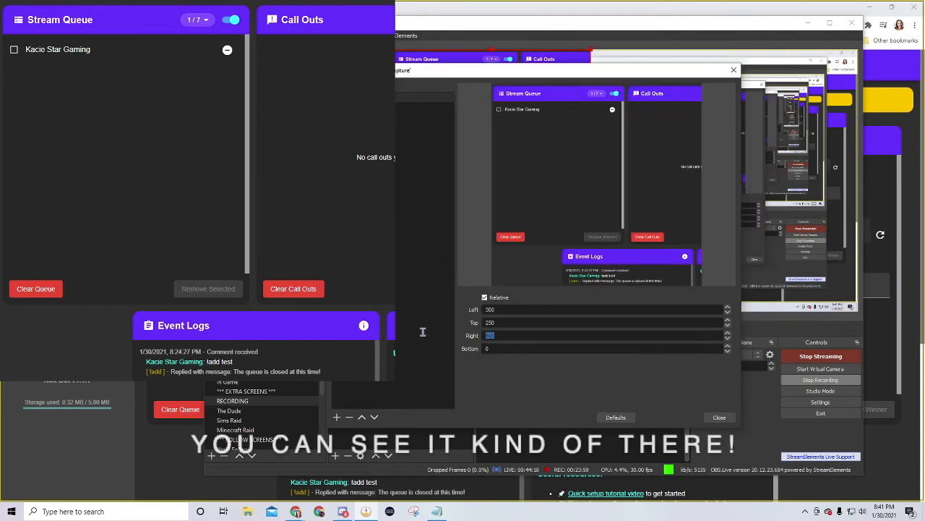
{"action": "type", "text": "100"}
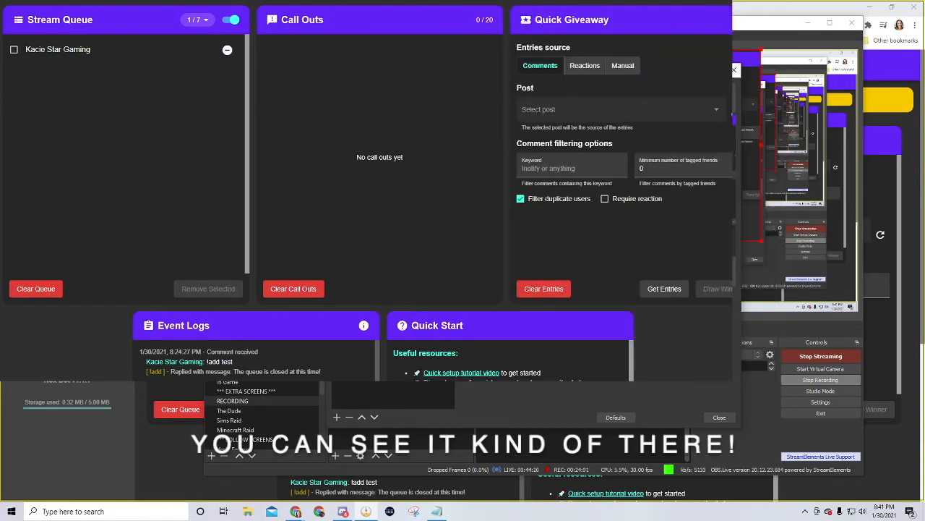
{"action": "type", "text": "0"}
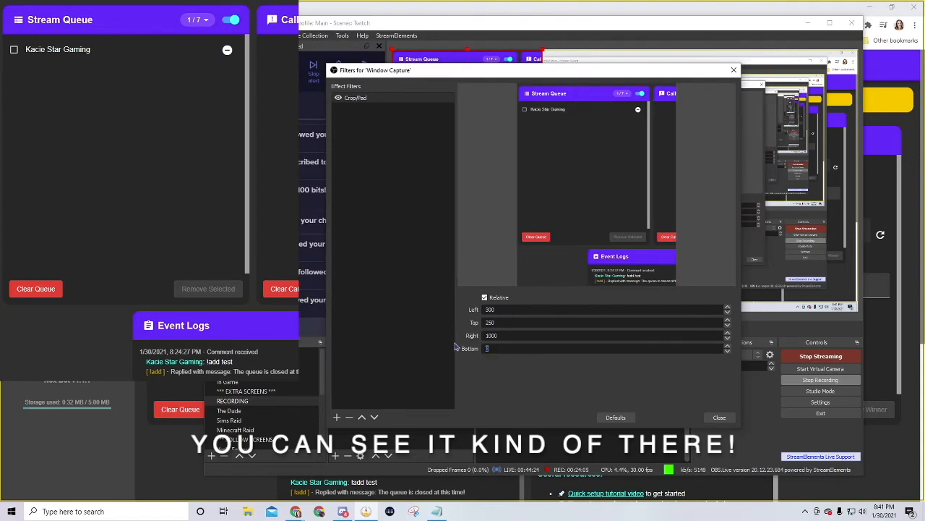
{"action": "type", "text": "300"}
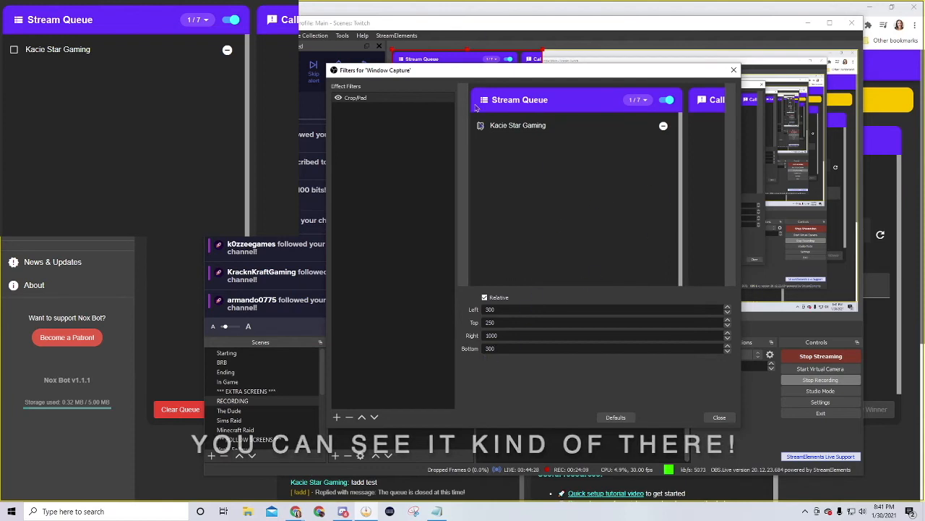
{"action": "left_click_drag", "start_coordinate": [637, 69], "coordinate": [643, 58]}
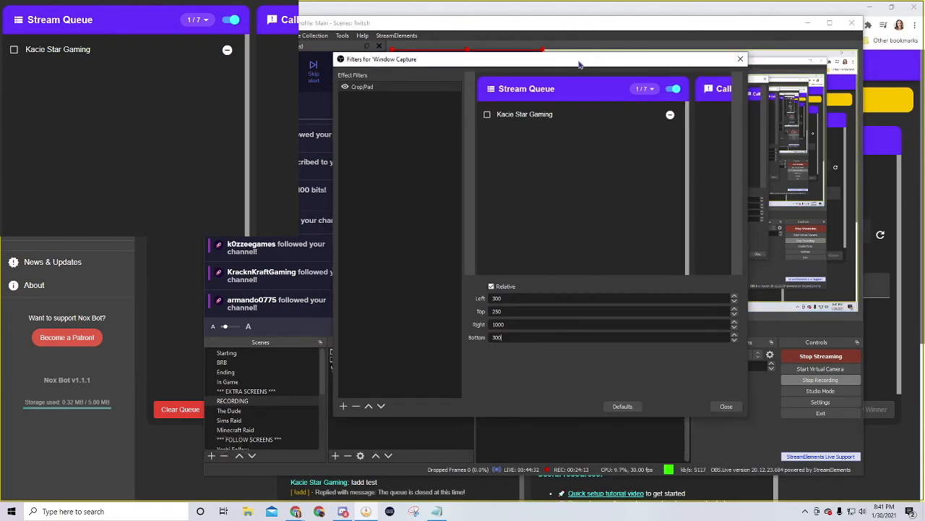
{"action": "left_click_drag", "start_coordinate": [639, 67], "coordinate": [491, 101]}
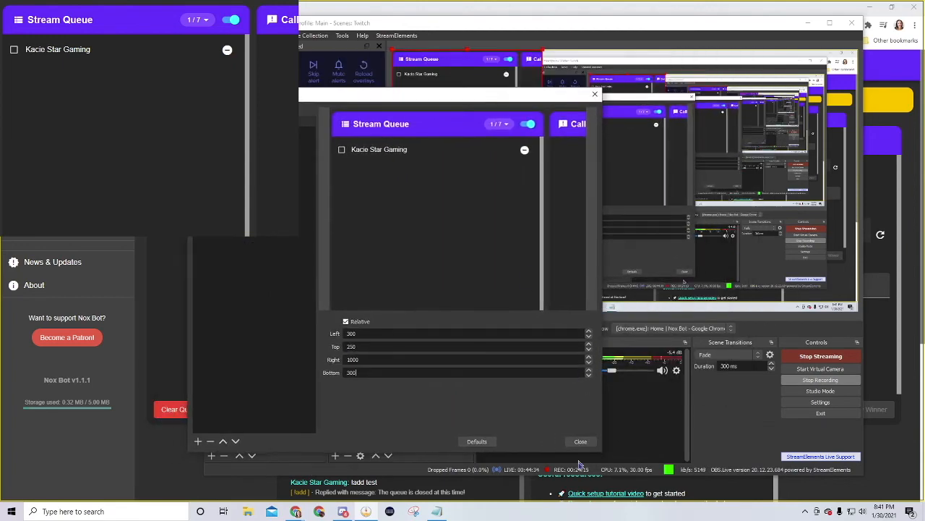
{"action": "left_click", "coordinate": [582, 441]}
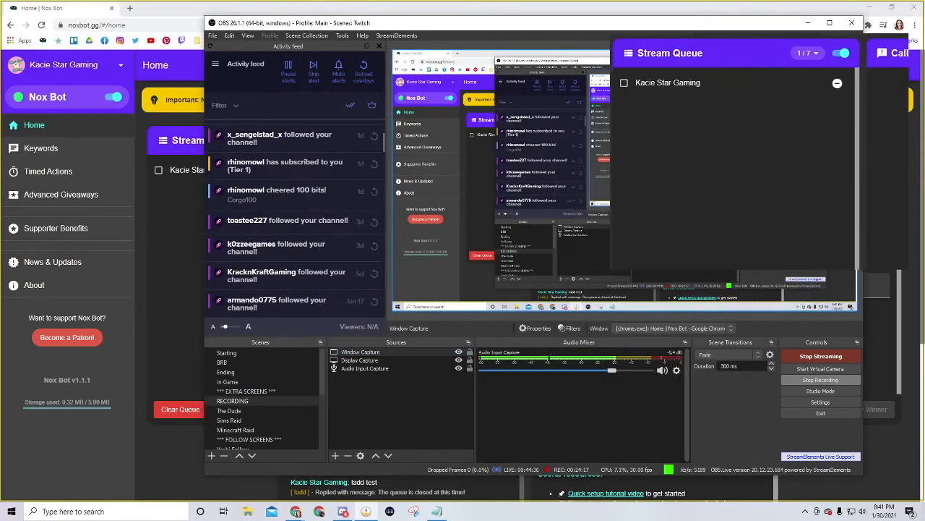
Shrink the cropped queue capture and place it in the lower-right corner of the scene.
{"action": "left_click_drag", "start_coordinate": [795, 92], "coordinate": [798, 273]}
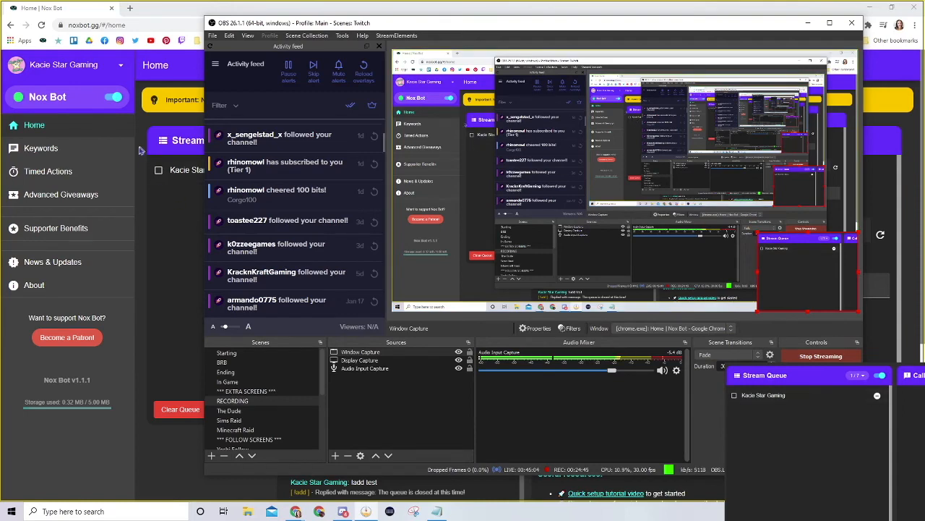
Remove the viewer's entry from the Stream Queue on the Nox Bot page and return to OBS.
{"action": "left_click", "coordinate": [159, 170]}
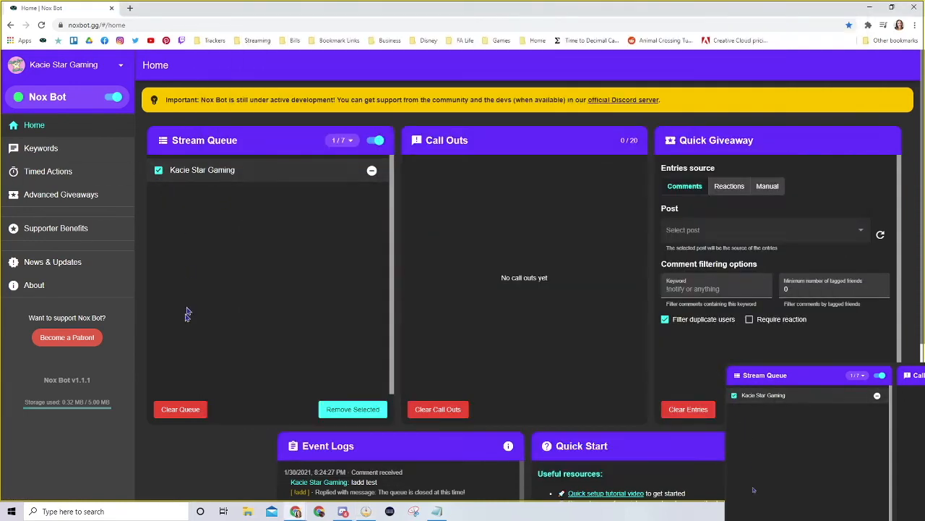
{"action": "left_click", "coordinate": [353, 410]}
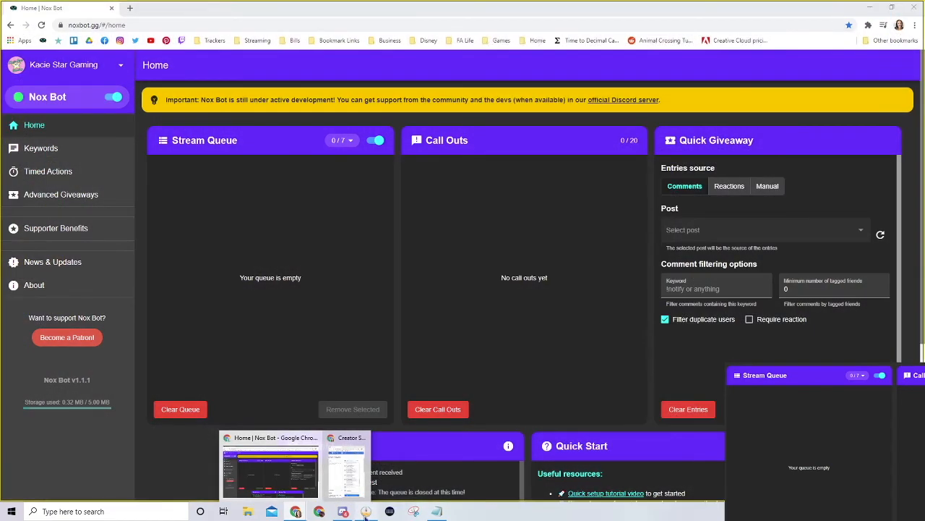
{"action": "left_click", "coordinate": [366, 511]}
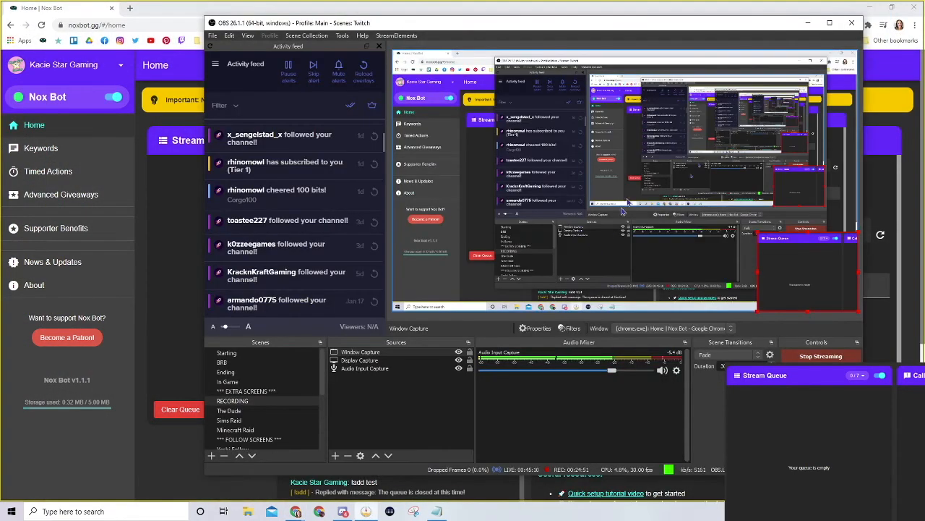